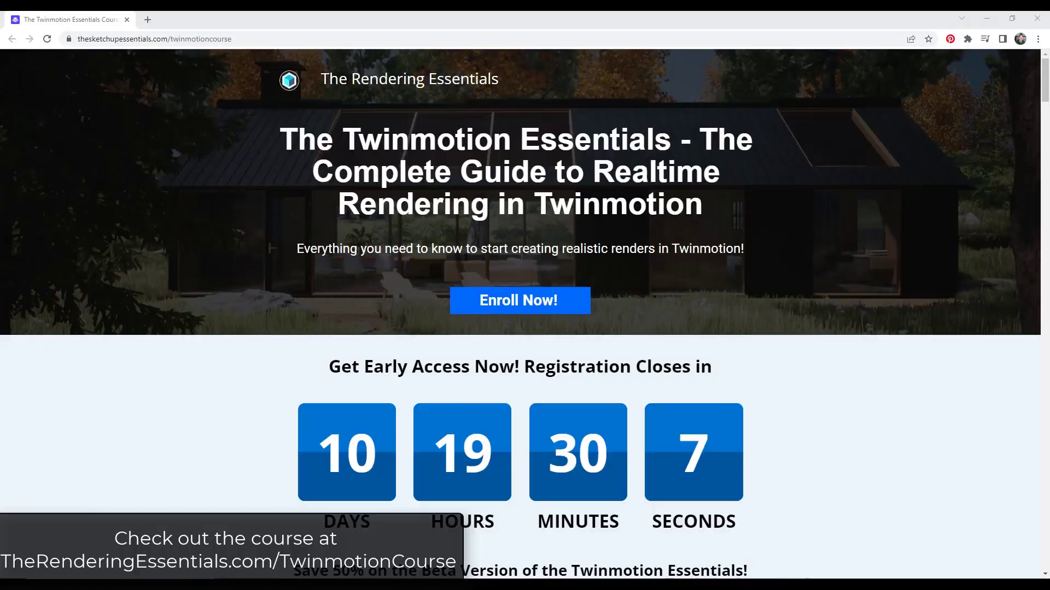
Review the Twinmotion Essentials course page, from the early-access offer through the lesson topics to the 10 Steps to Better Renderings section
scroll(420, 276, down, 5)
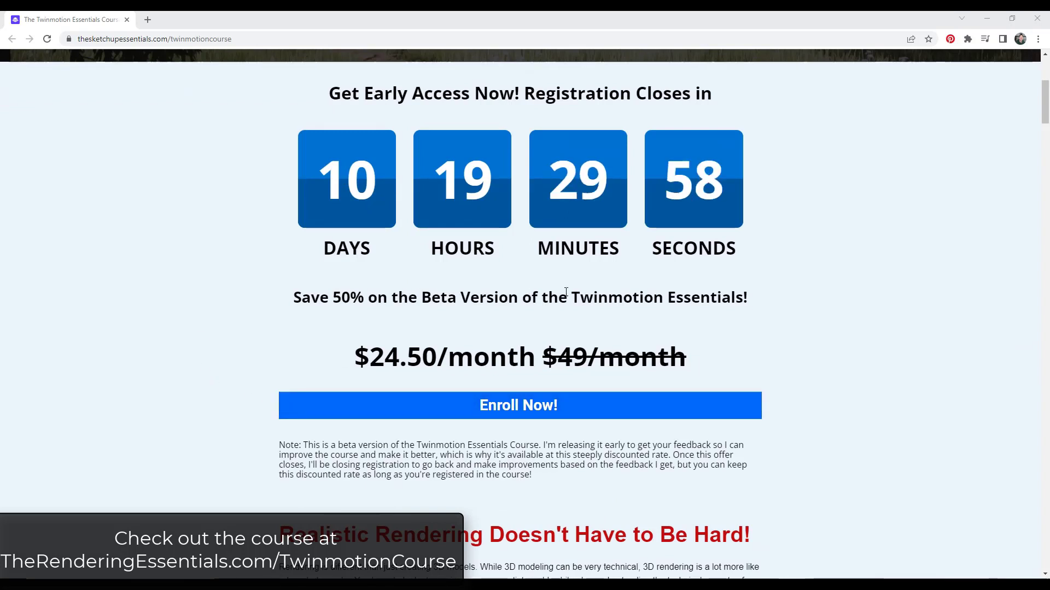
scroll(313, 305, down, 20)
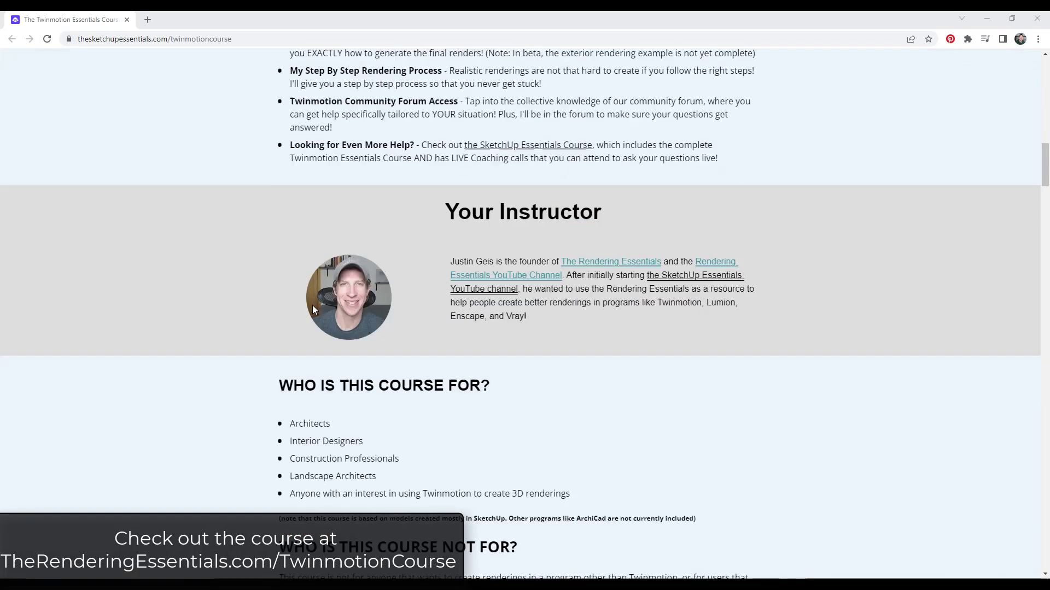
scroll(303, 307, down, 5)
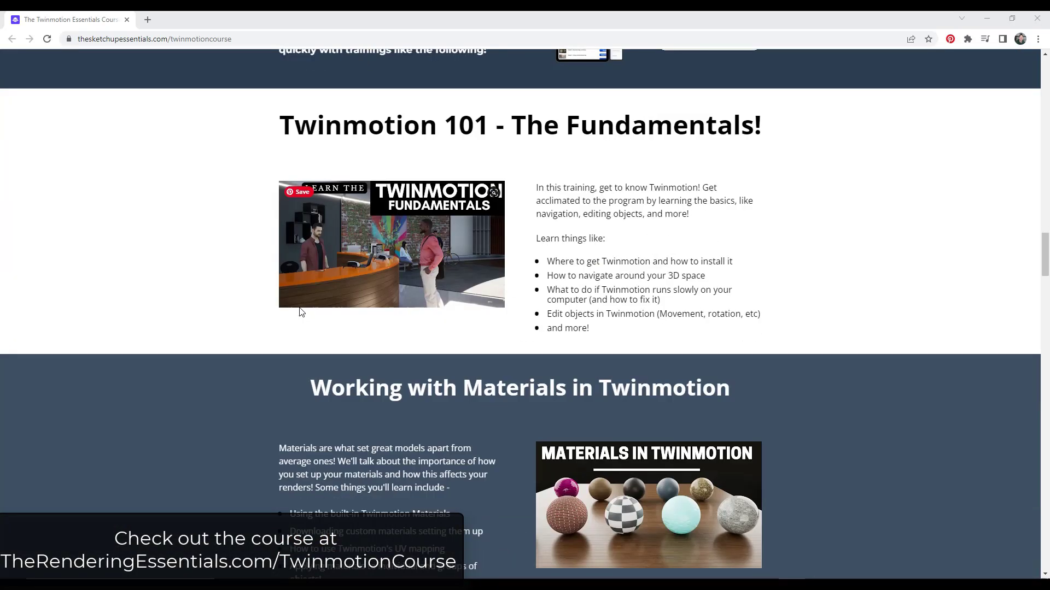
scroll(226, 328, down, 2)
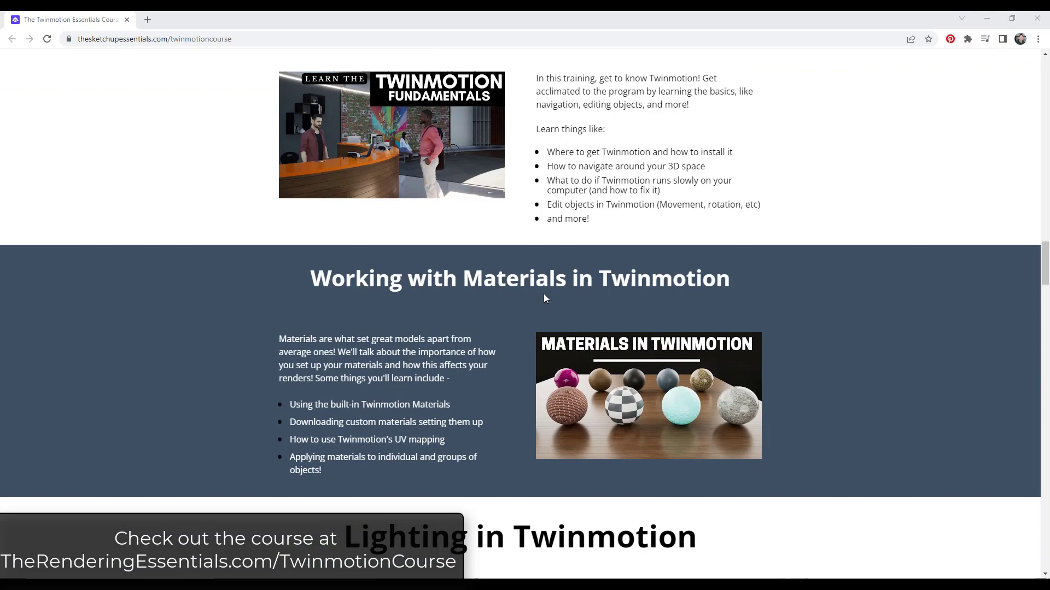
scroll(436, 309, down, 8)
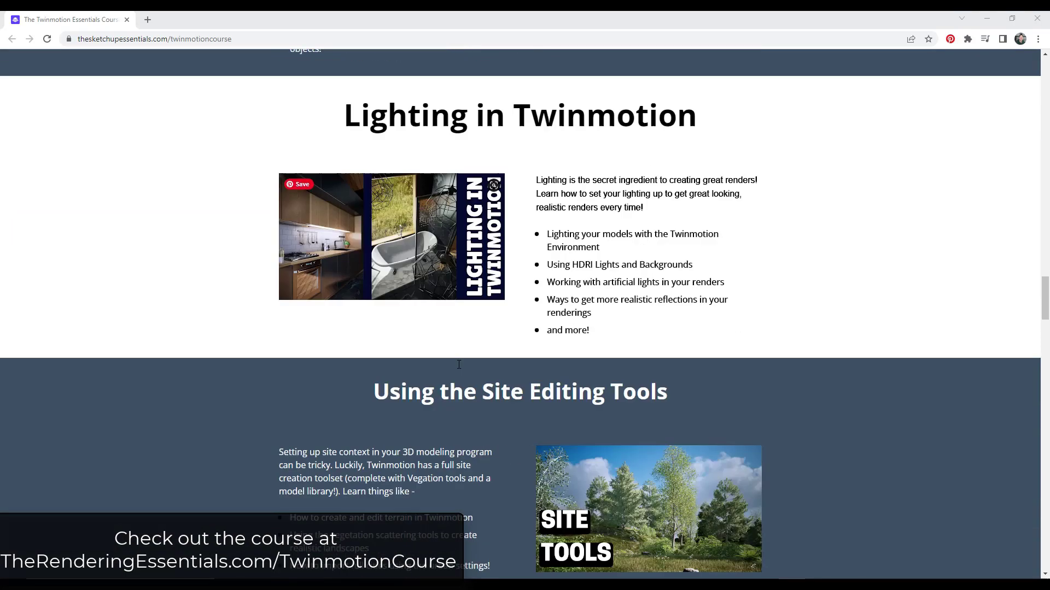
scroll(474, 360, down, 17)
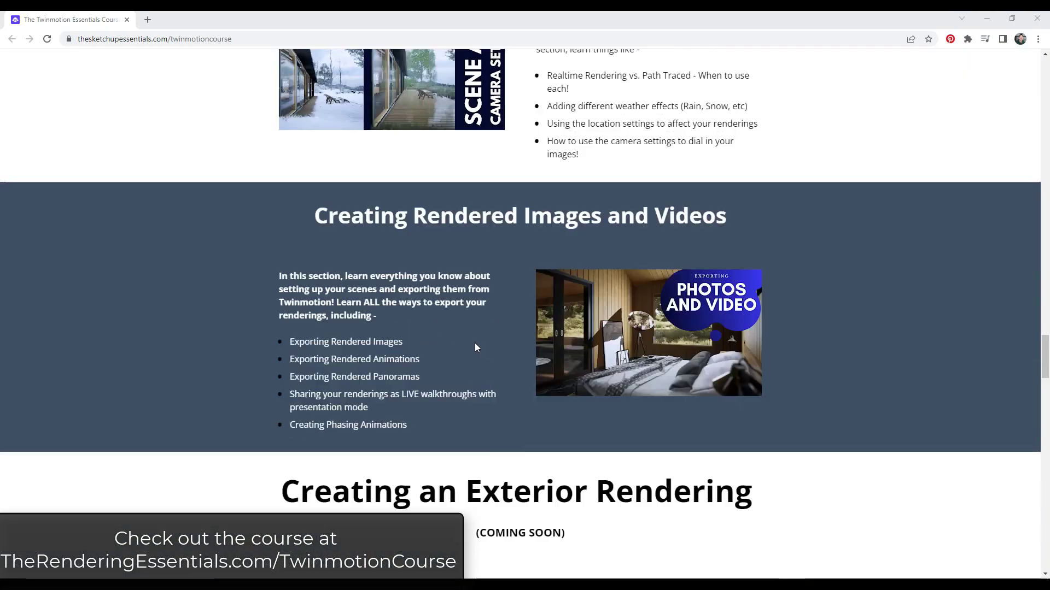
scroll(422, 356, down, 6)
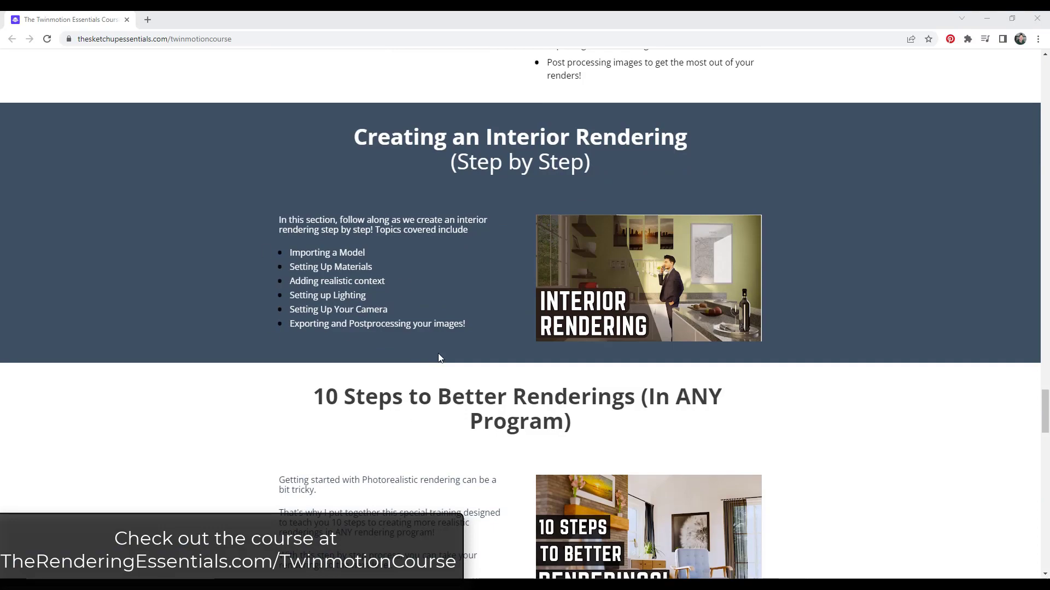
scroll(464, 368, down, 4)
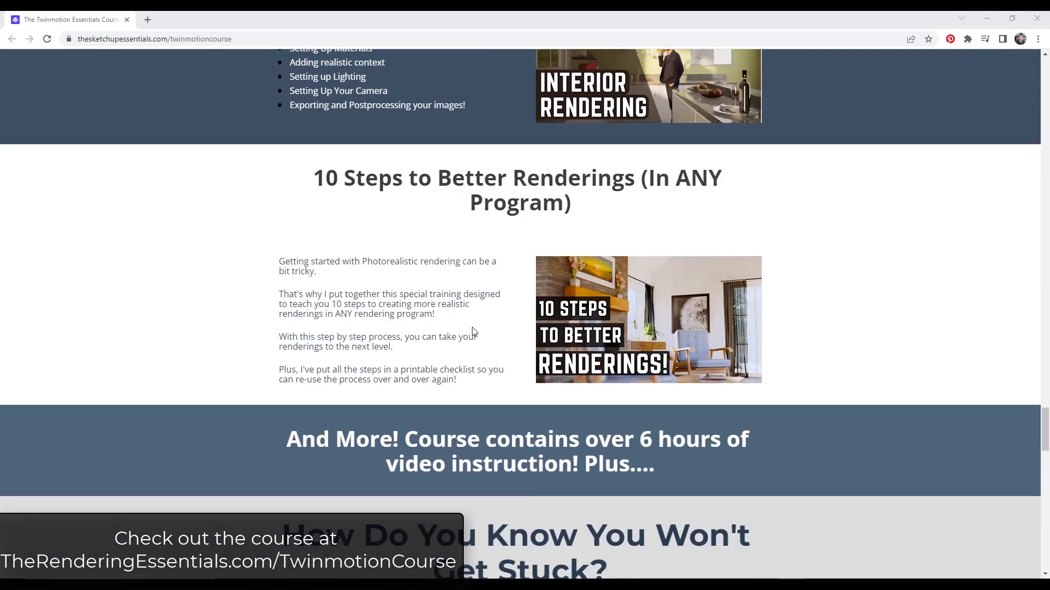
scroll(474, 331, down, 9)
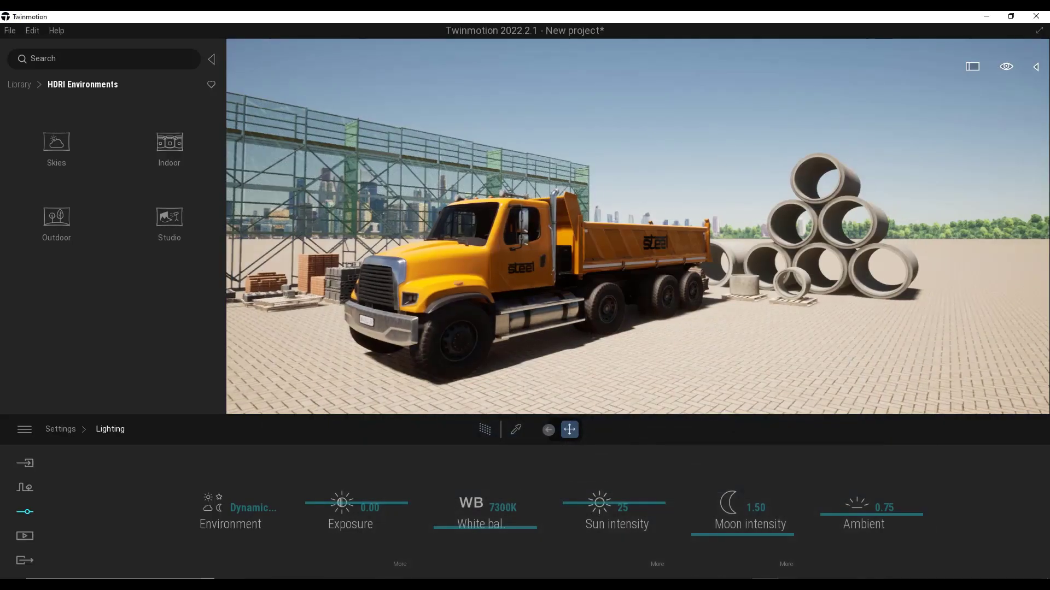
Light the scene with the MoAf Cloudy 02 sky from the cloudy morning and afternoon HDRIs, and rotate it to 107°
right_drag(638, 226, 621, 223)
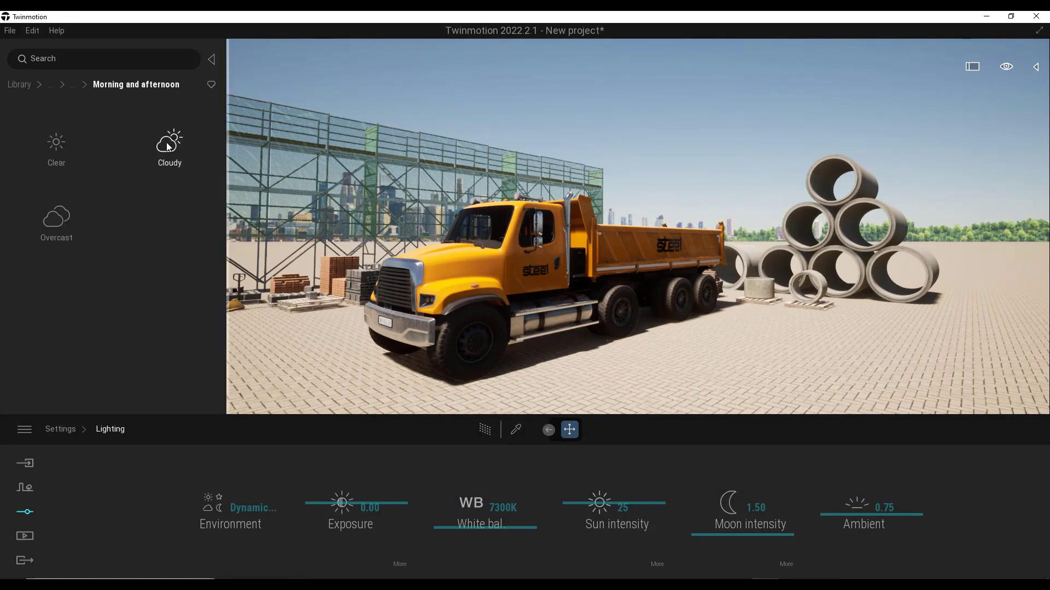
click(168, 147)
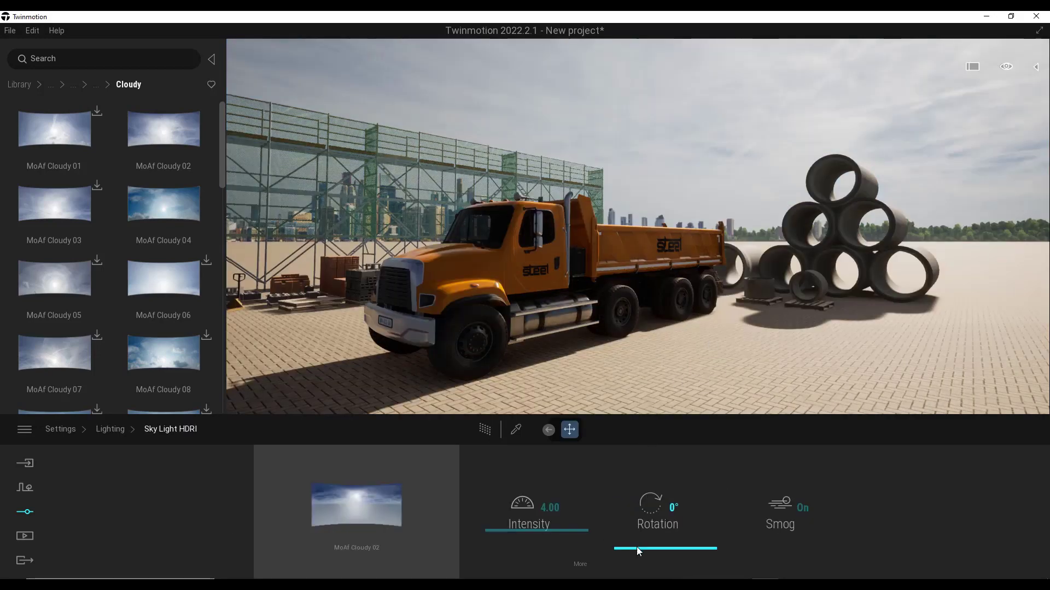
mouse_move(638, 546)
mouse_down()
mouse_move(646, 533)
mouse_move(642, 552)
mouse_up()
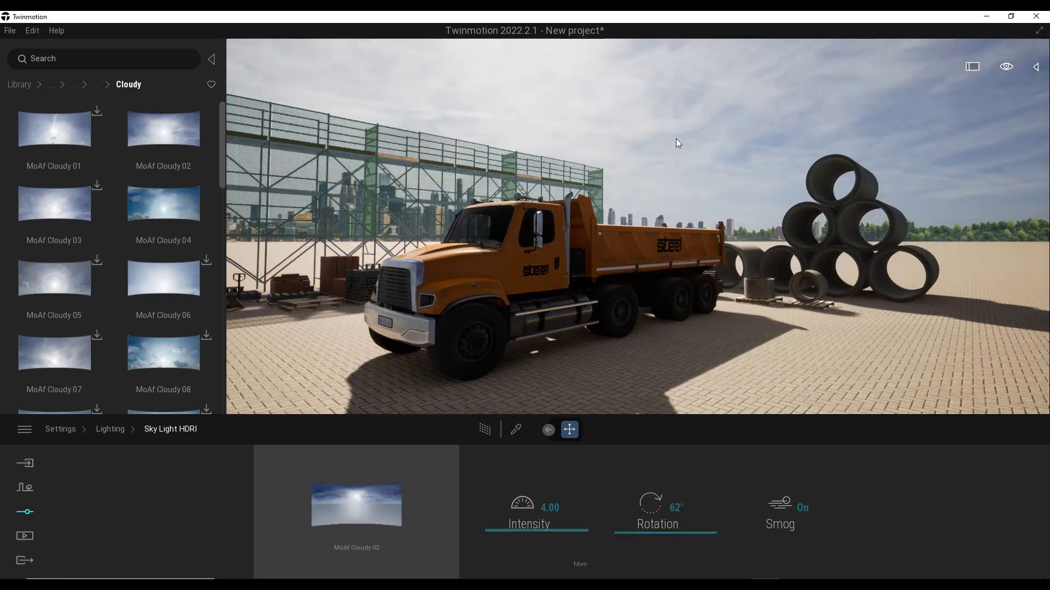
mouse_move(651, 504)
mouse_down()
mouse_move(645, 530)
mouse_move(647, 492)
mouse_move(658, 523)
mouse_up()
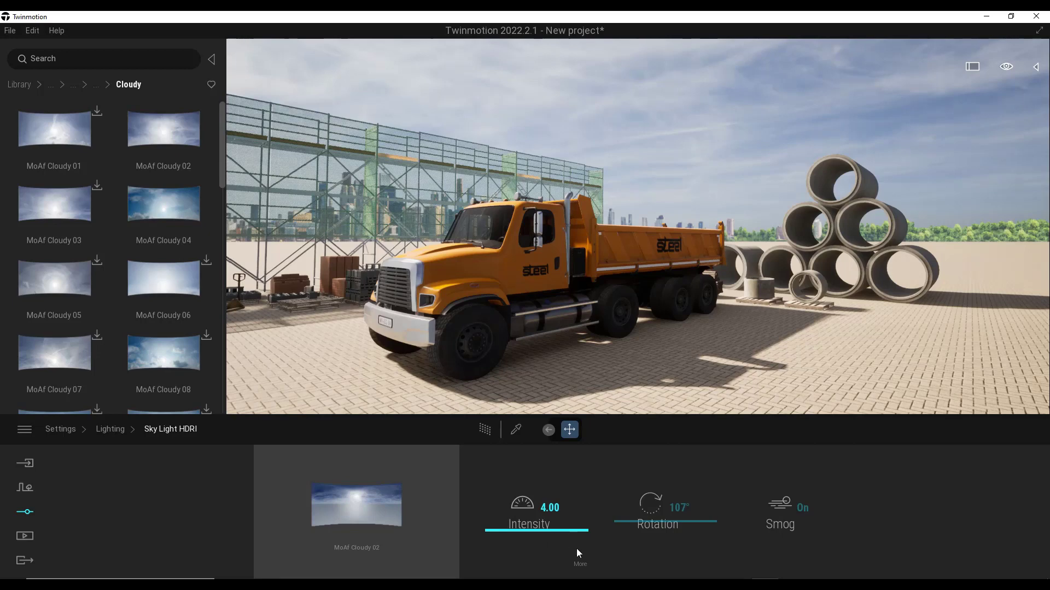
Set the sky light HDRI's intensity to 5.00 and its rotation to 118°
click(580, 562)
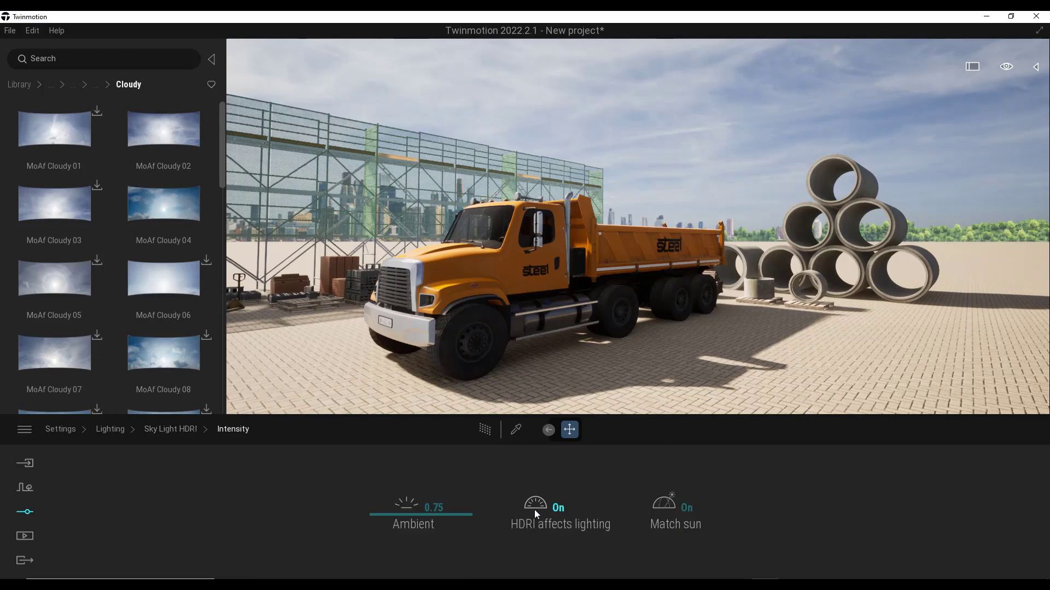
click(176, 432)
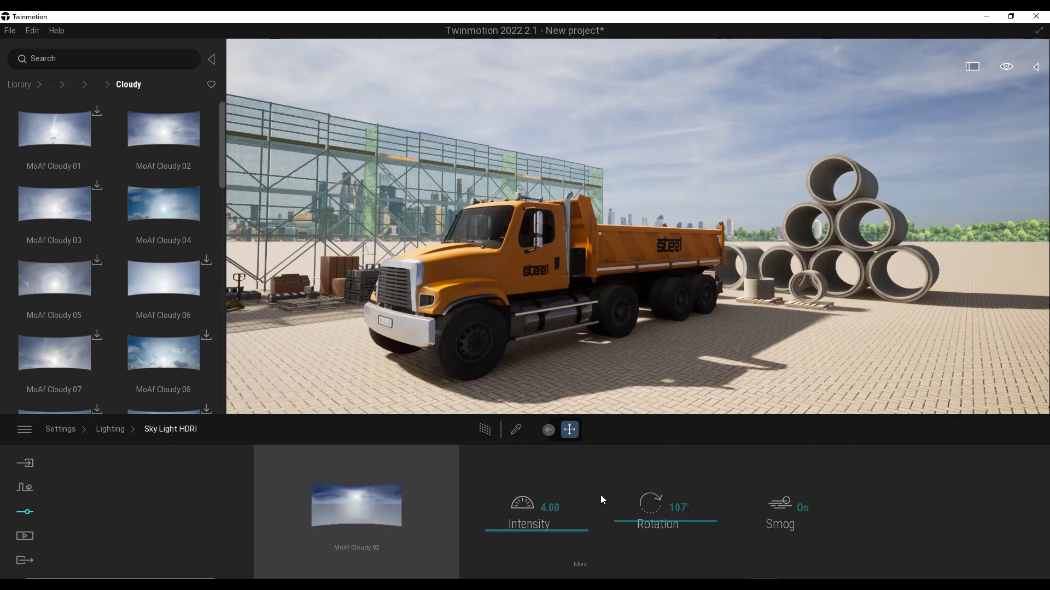
click(548, 521)
drag(549, 521, 547, 529)
mouse_move(641, 514)
mouse_down()
mouse_move(640, 526)
mouse_move(649, 498)
mouse_move(656, 526)
mouse_move(656, 514)
mouse_up()
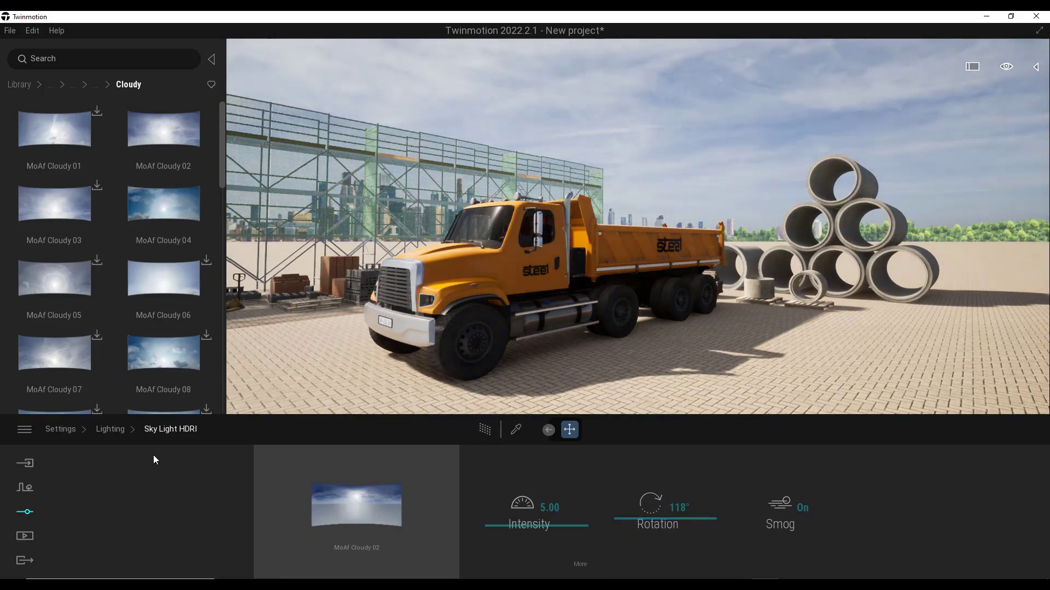
Switch the scene's lighting environment to Backdrop HDRI
click(116, 430)
click(247, 509)
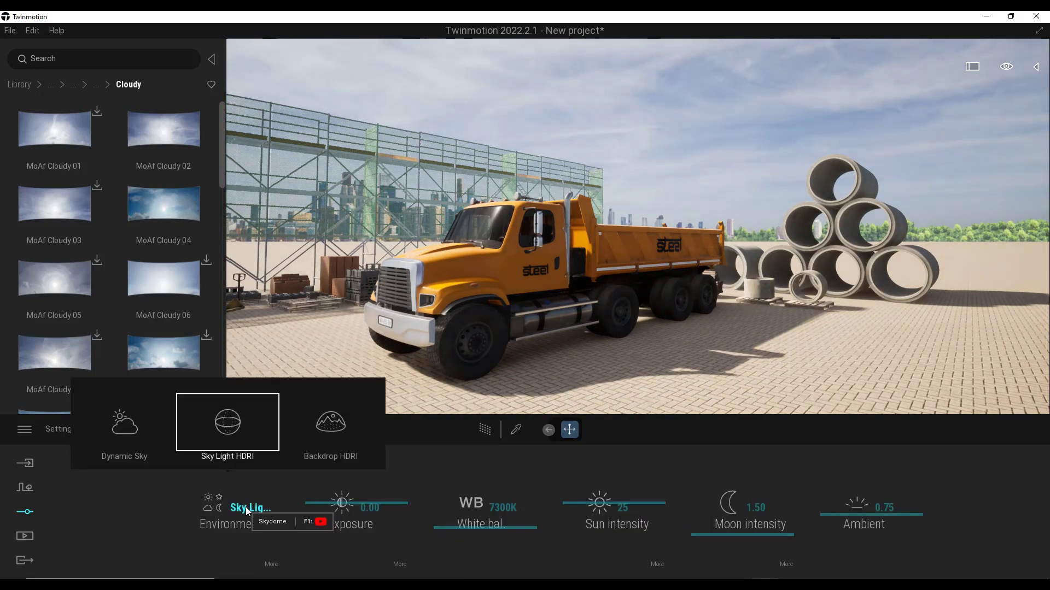
click(339, 426)
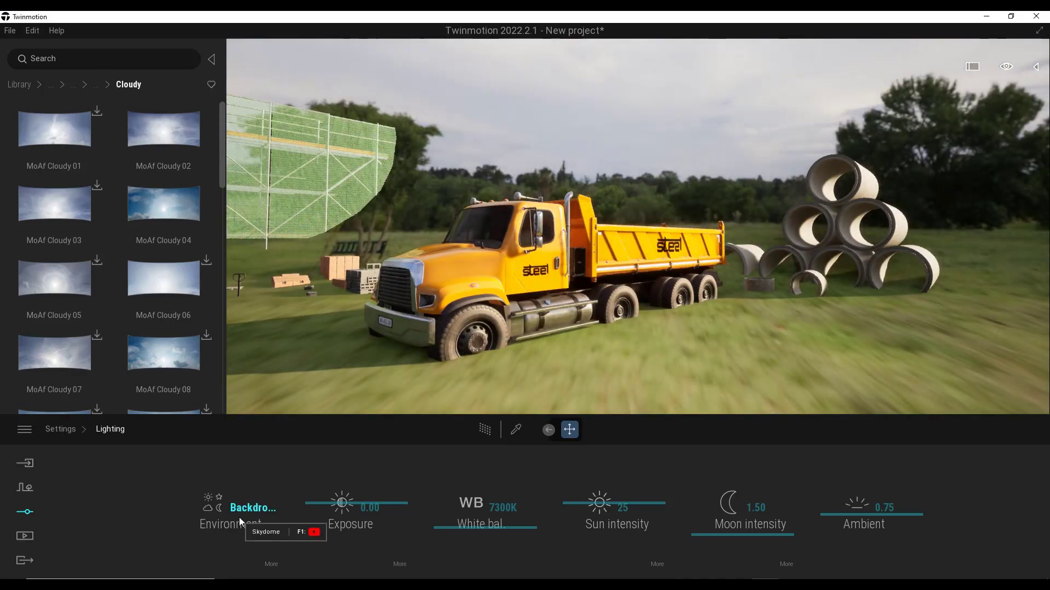
click(241, 515)
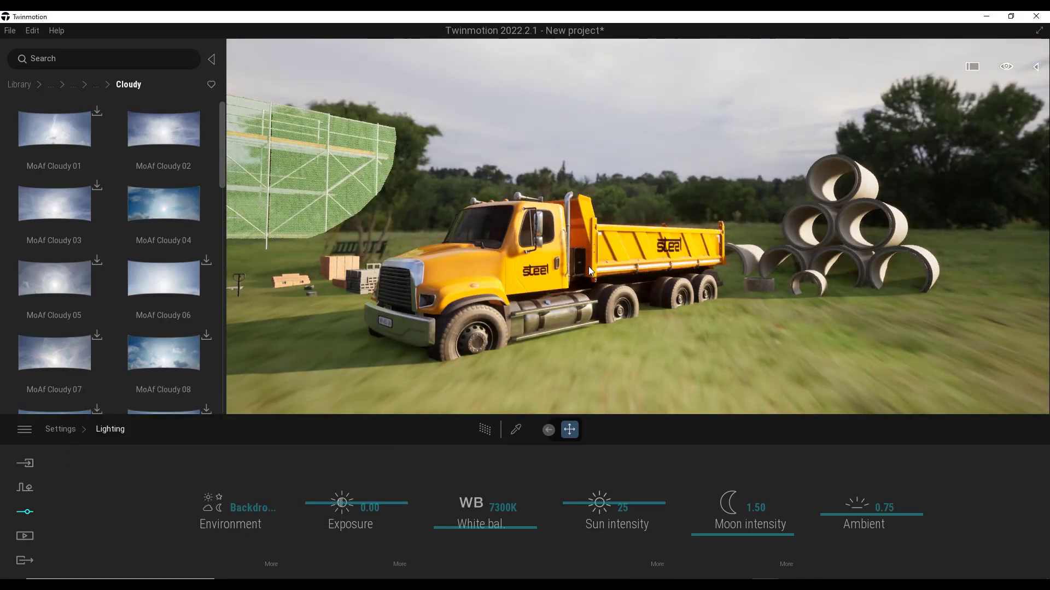
Examine the backdrop dome from outside and return to a close view of the dump truck
right_drag(591, 263, 485, 267)
key(s)
key(q)
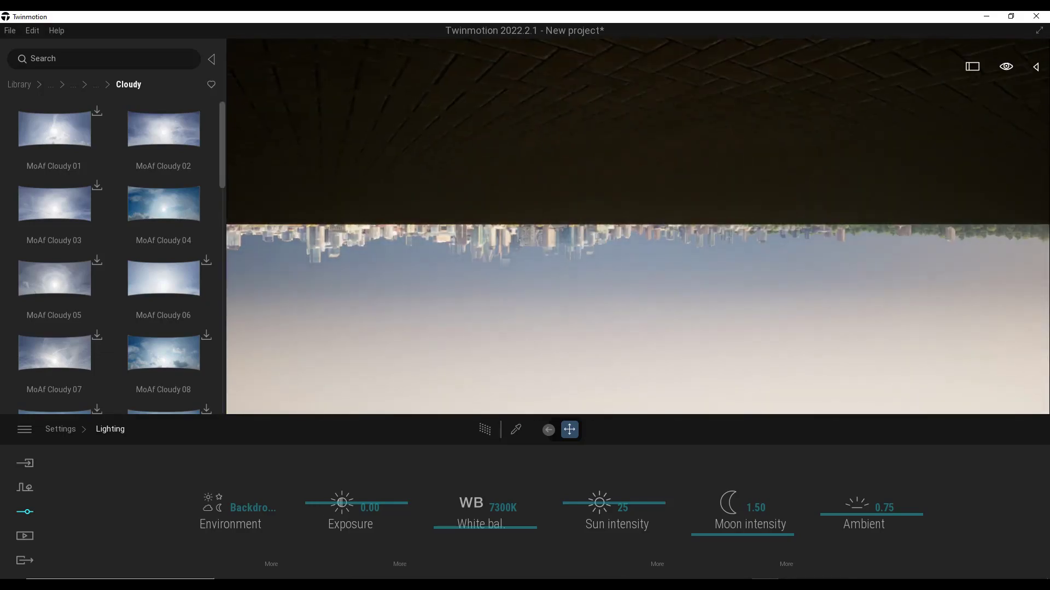
key(e)
key(e)
key(s)
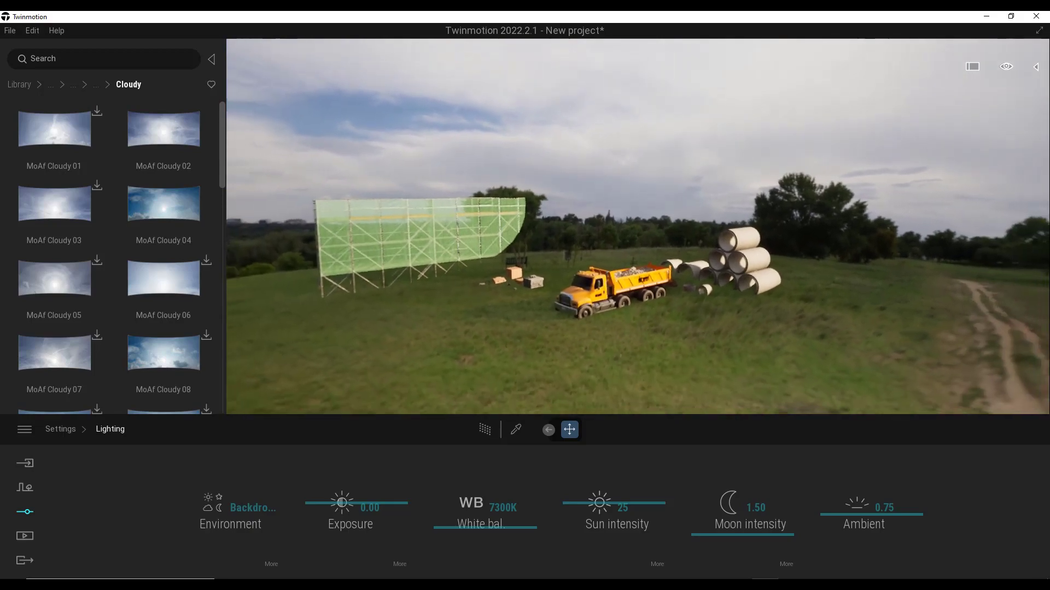
key(s)
right_drag(484, 266, 535, 249)
key(s)
key(s)
mouse_move(602, 266)
right_down()
mouse_move(727, 266)
mouse_move(602, 265)
right_up()
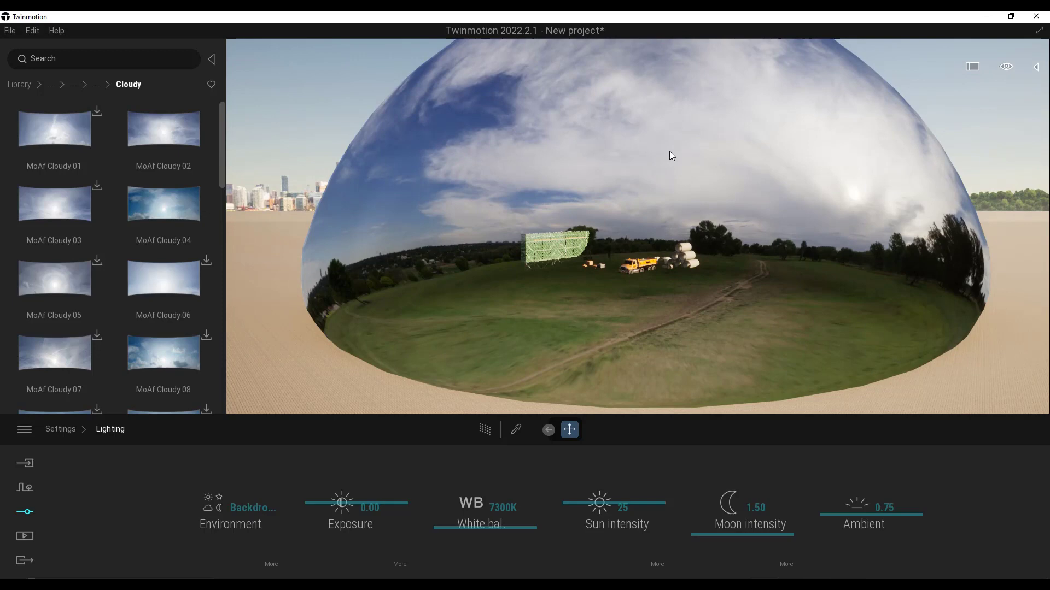
right_drag(639, 267, 594, 300)
key(w)
key(w)
key(w)
key(w)
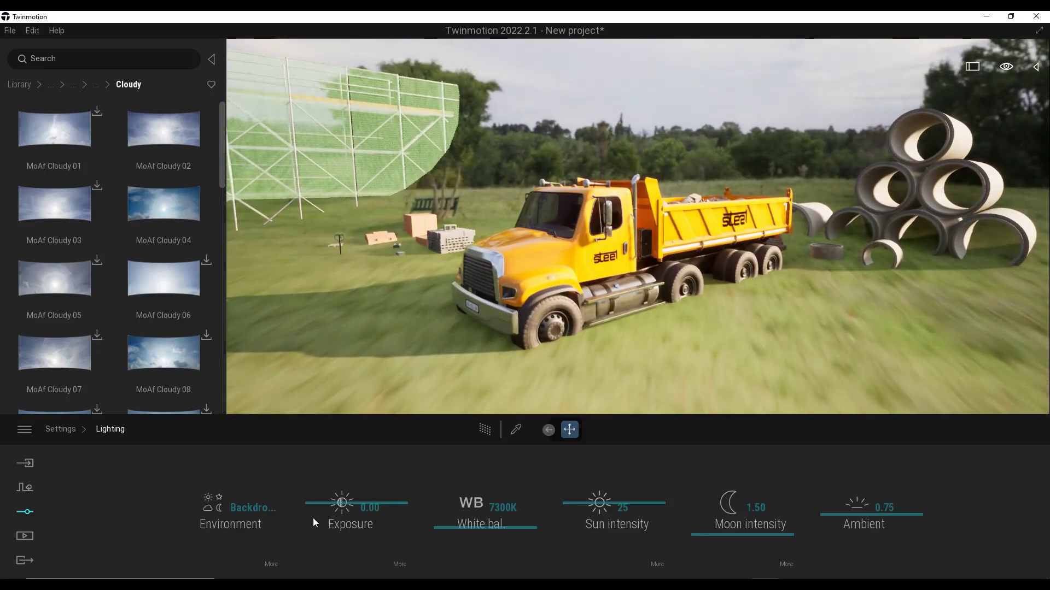
Set the backdrop HDRI's height offset to -0.5 m and hide the Starting Ground in the scene graph
click(264, 565)
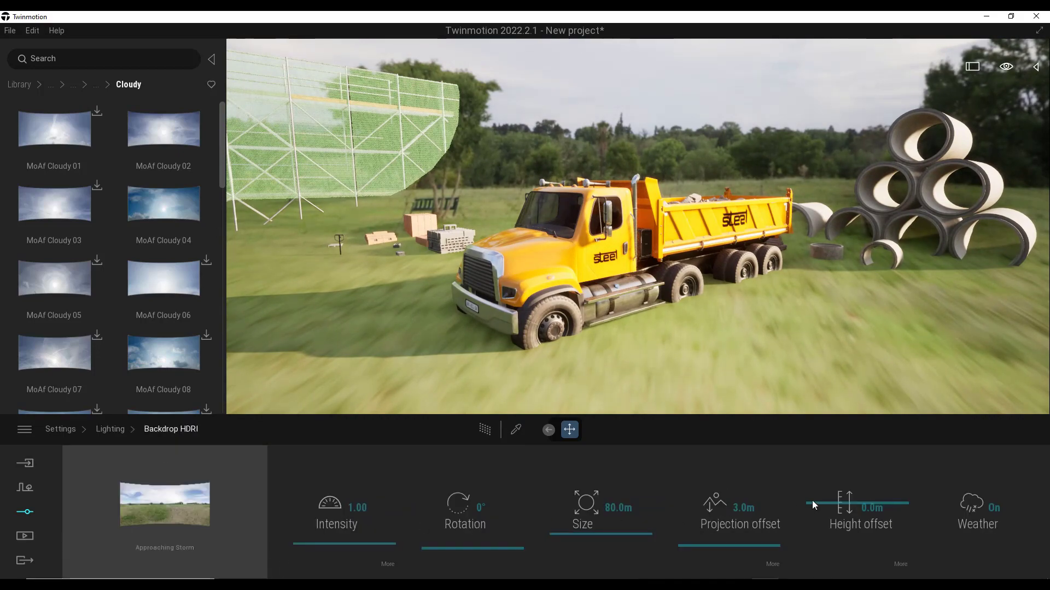
mouse_move(821, 500)
mouse_down()
mouse_move(826, 490)
mouse_move(841, 506)
mouse_up()
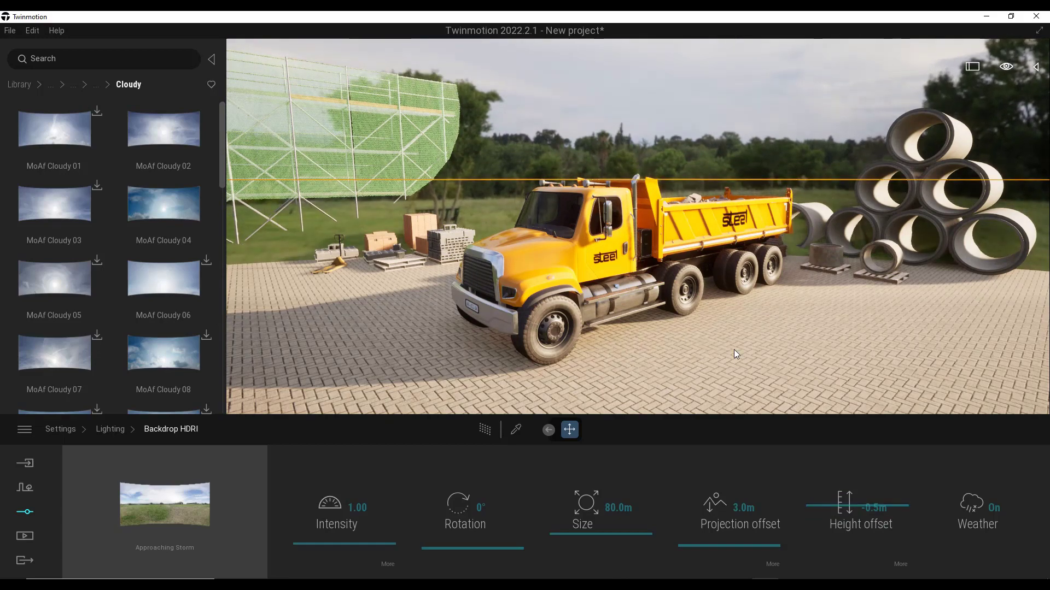
click(1035, 67)
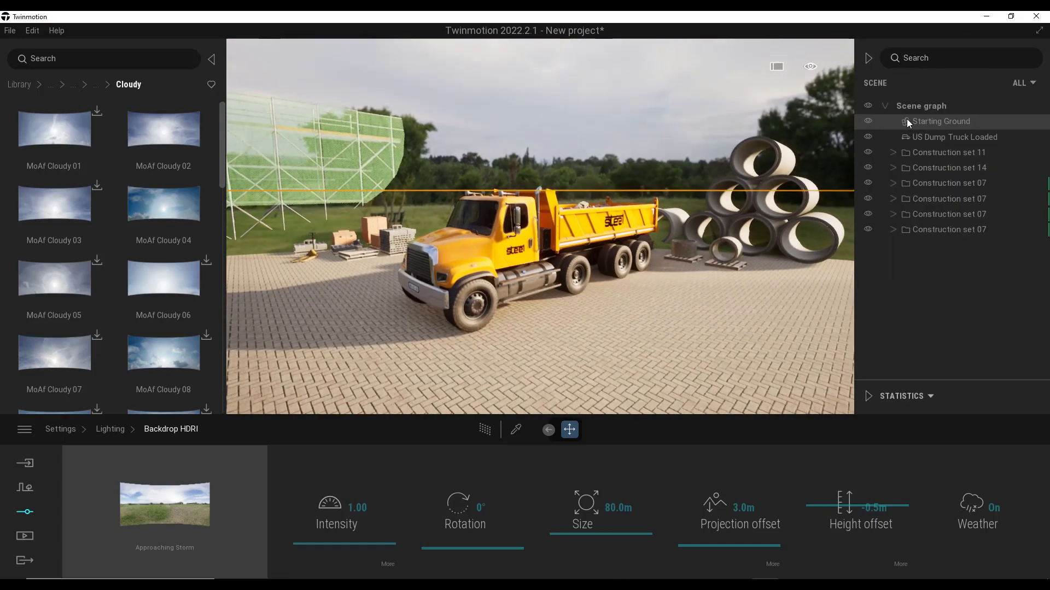
click(869, 120)
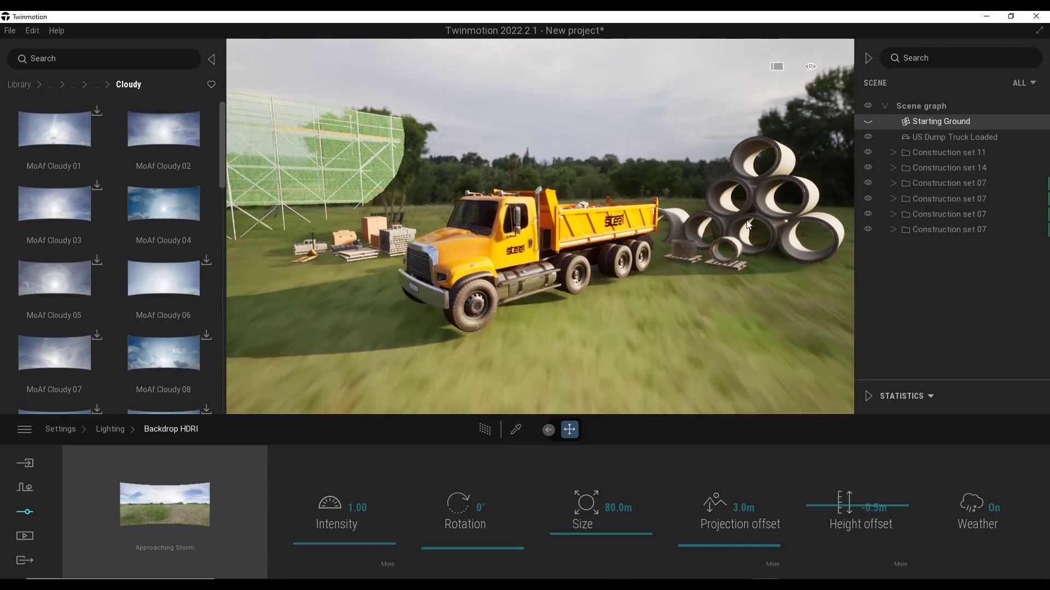
click(867, 58)
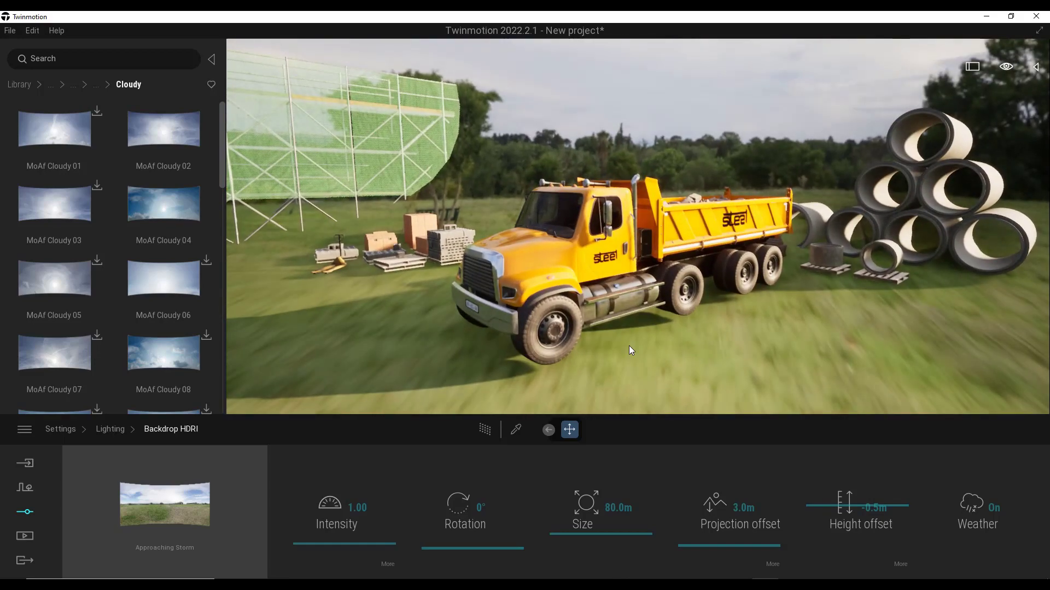
Set the backdrop HDRI's height offset to -0.3 m and its rotation to 153°
click(845, 504)
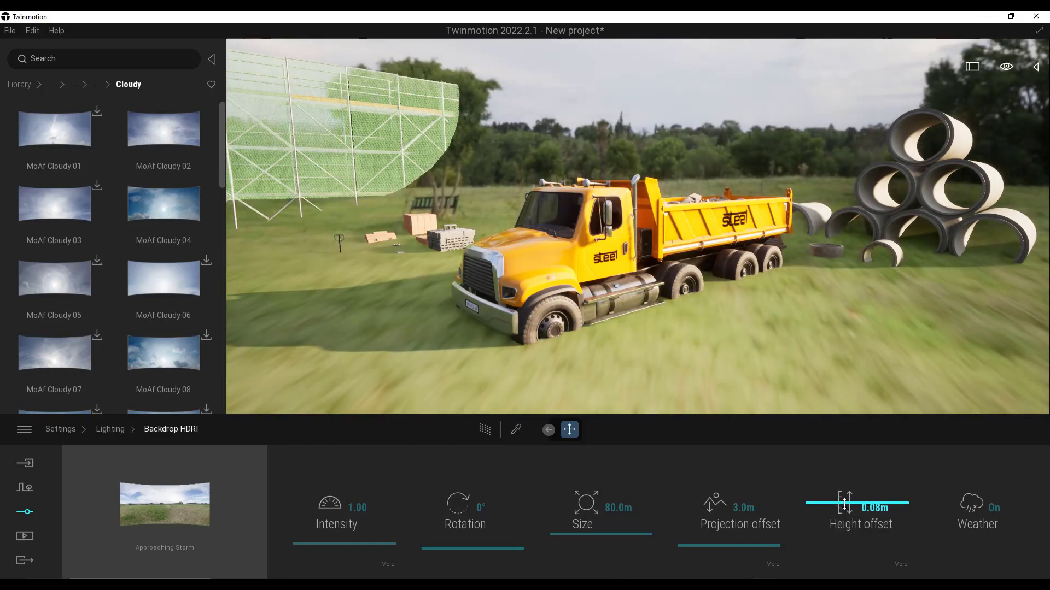
drag(845, 503, 851, 506)
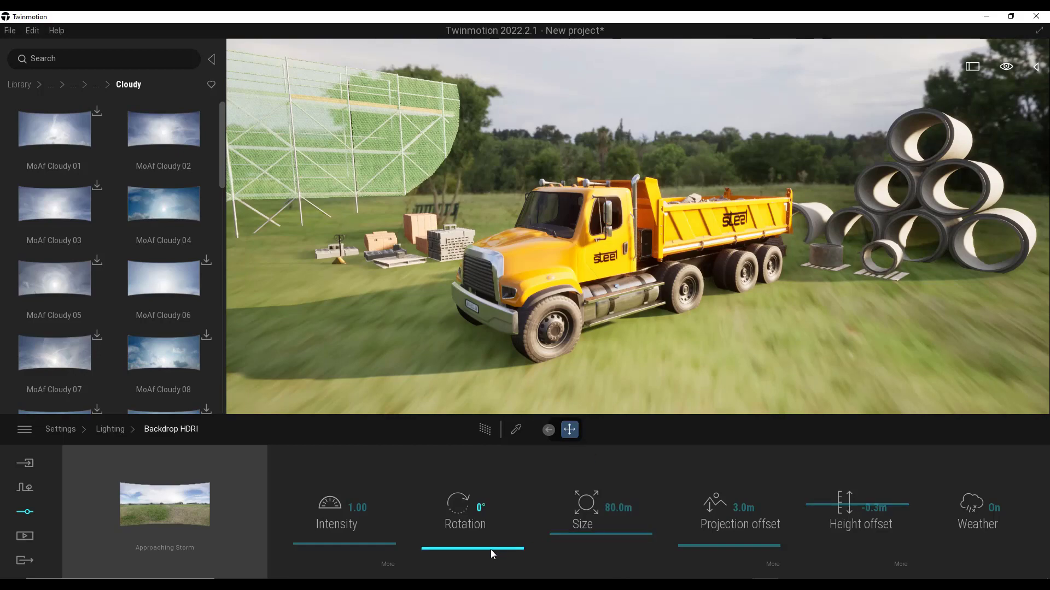
drag(491, 549, 517, 495)
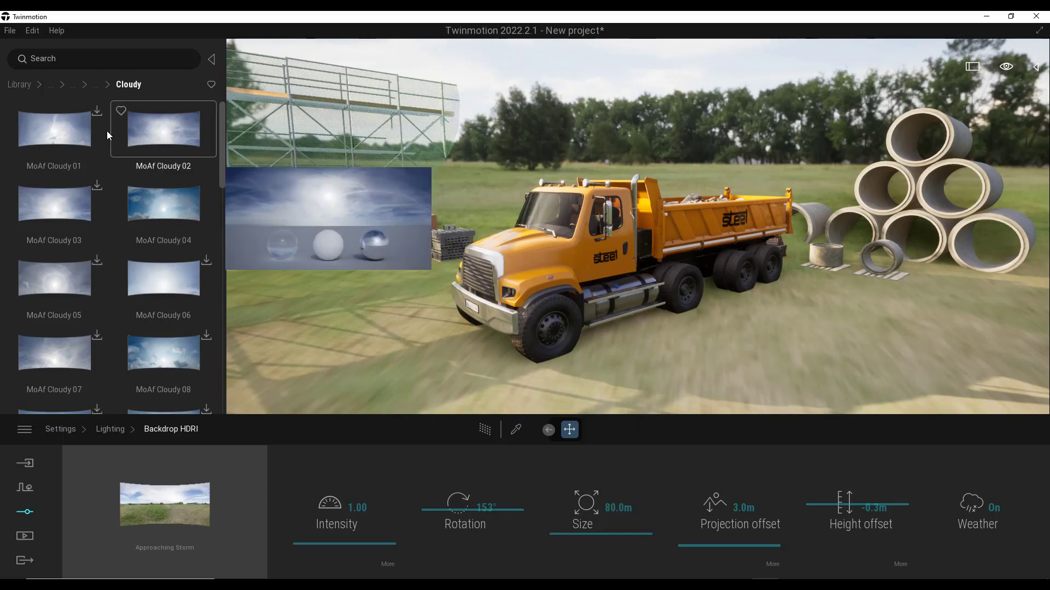
Replace the backdrop image with Teufelsberg Ground 1 from the outdoor HDRI environments
click(95, 86)
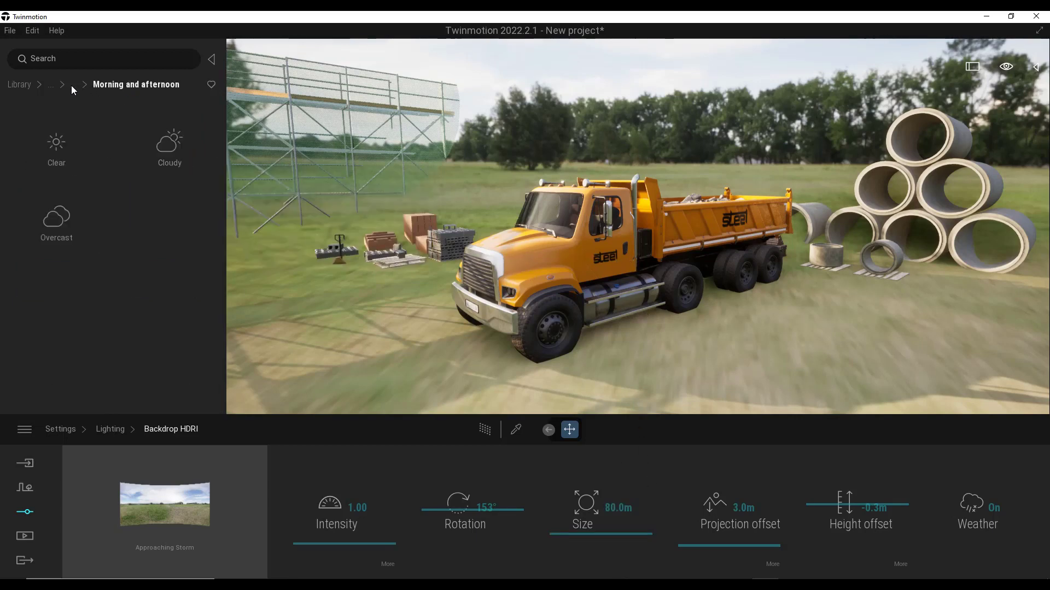
click(71, 85)
click(69, 85)
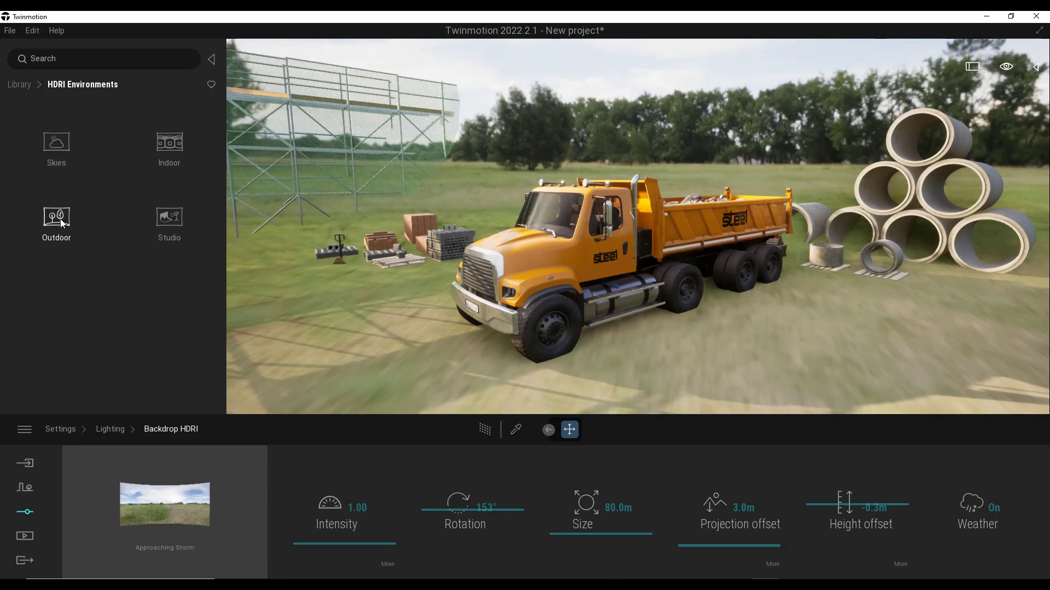
click(86, 242)
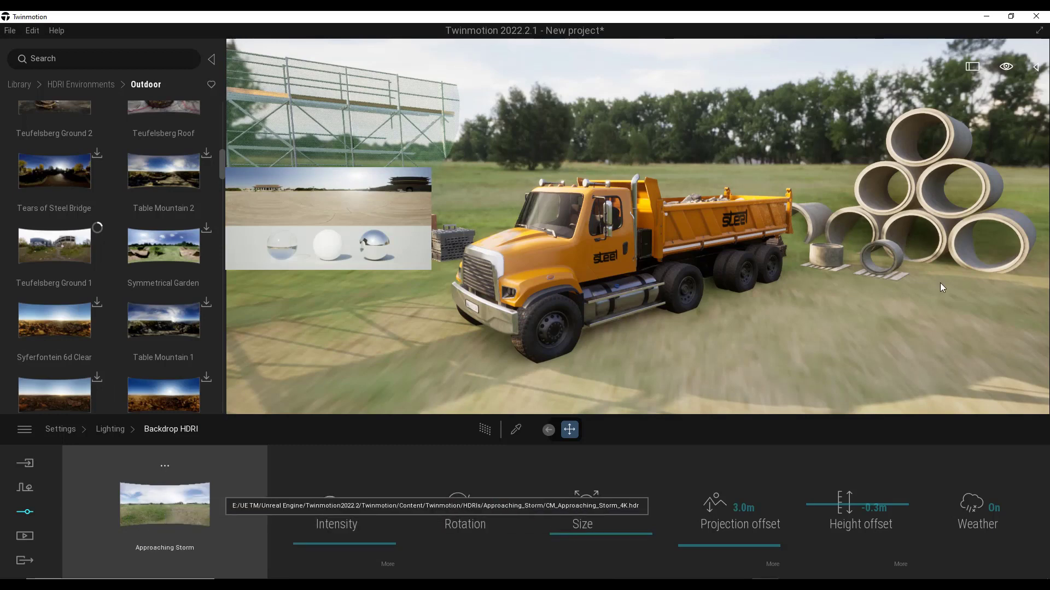
drag(76, 267, 172, 506)
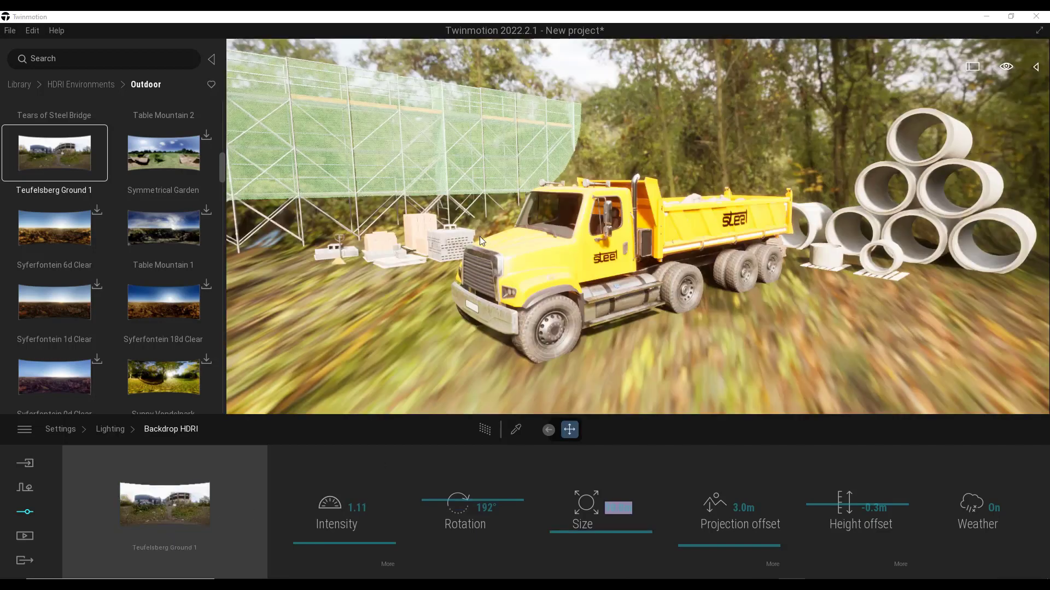
Enlarge the backdrop HDRI's size to 339.9 m
mouse_move(480, 236)
right_down()
mouse_move(792, 236)
mouse_move(465, 241)
right_up()
right_drag(459, 364, 438, 376)
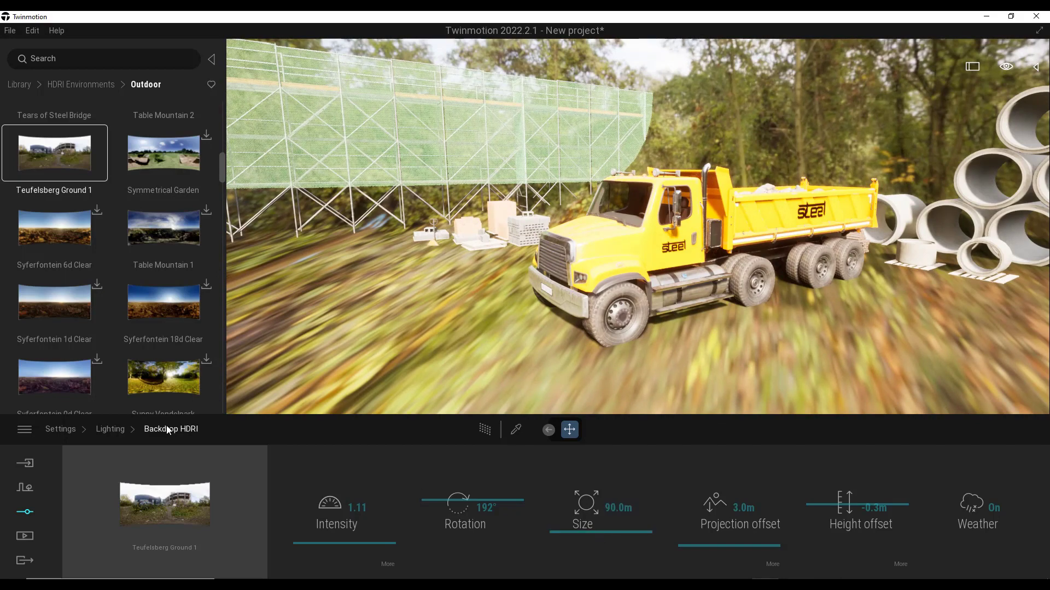
drag(592, 532, 594, 490)
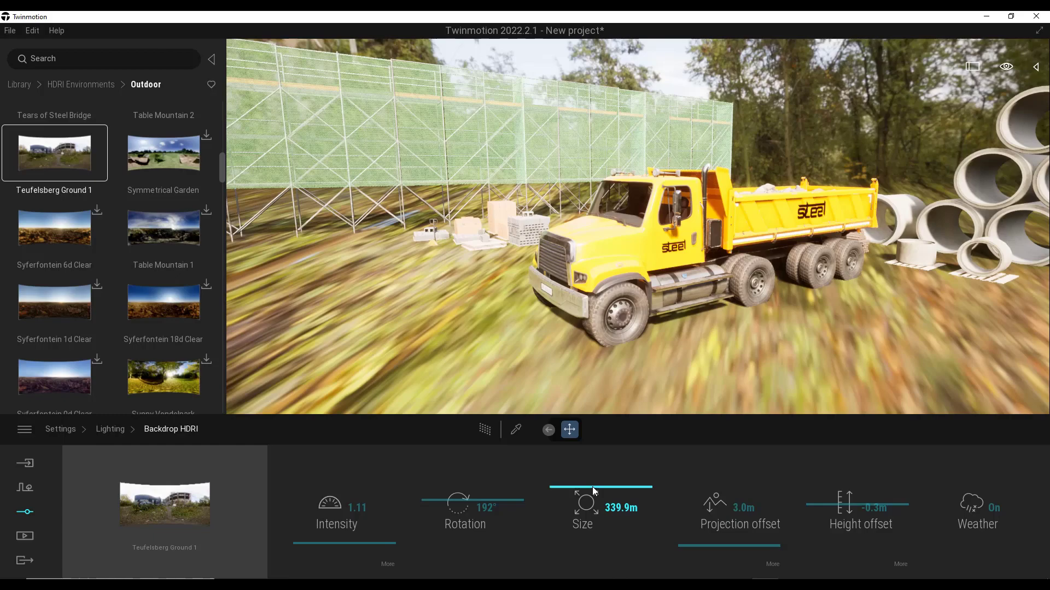
right_drag(481, 221, 1039, 213)
right_drag(638, 227, 779, 236)
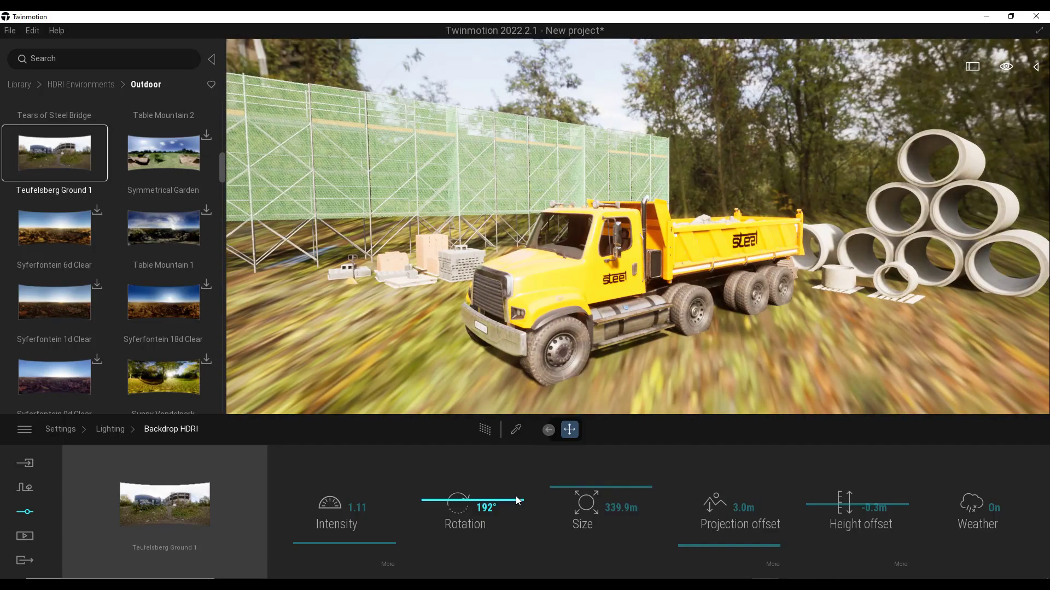
Make the Starting Ground visible again in the scene graph and set the backdrop HDRI's height offset to -0.5 m
click(1036, 66)
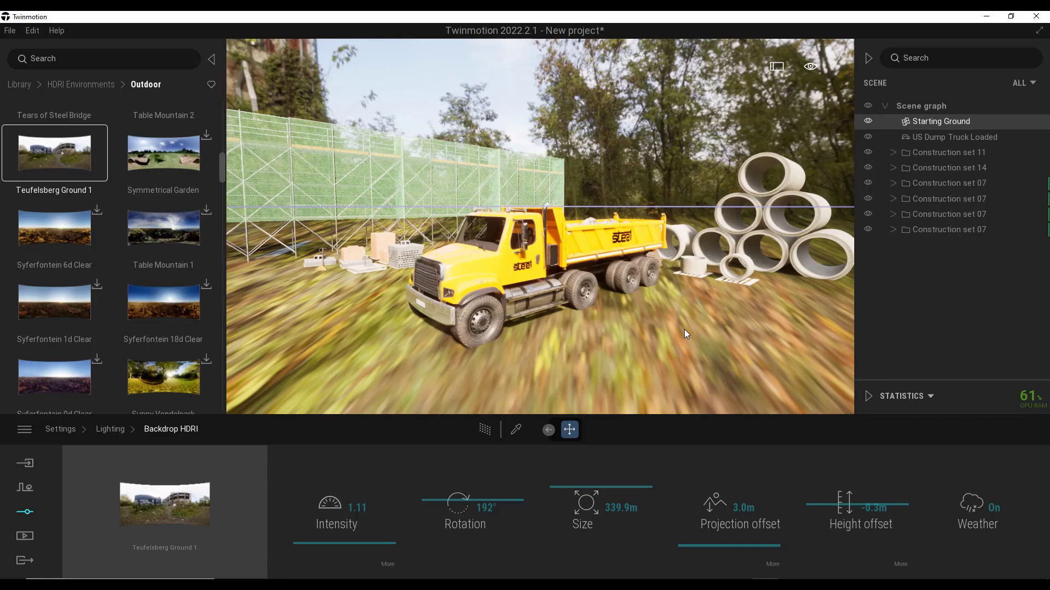
click(868, 58)
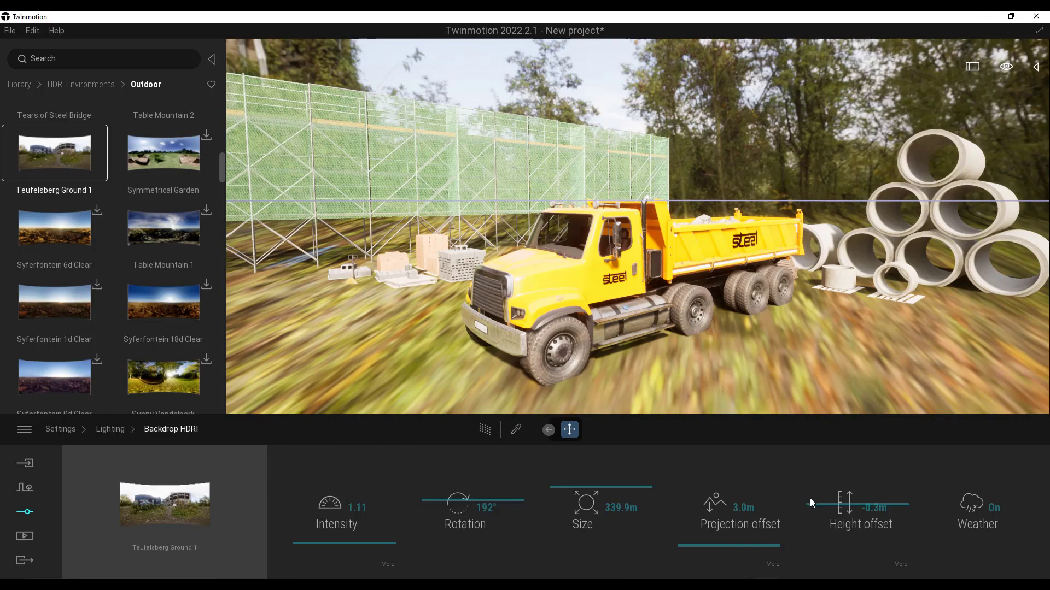
drag(810, 501, 823, 507)
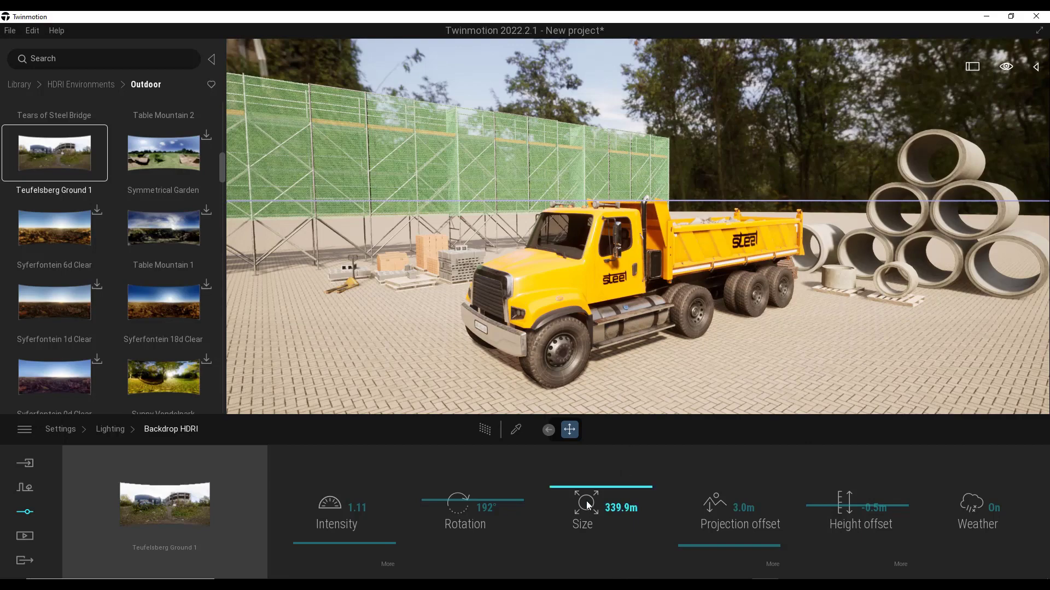
Tune the backdrop HDRI to a rotation of 160°, a size of 312.7 m and a projection offset of 0.05 m
mouse_move(589, 486)
mouse_down()
mouse_move(598, 528)
mouse_move(586, 504)
mouse_up()
drag(482, 500, 498, 549)
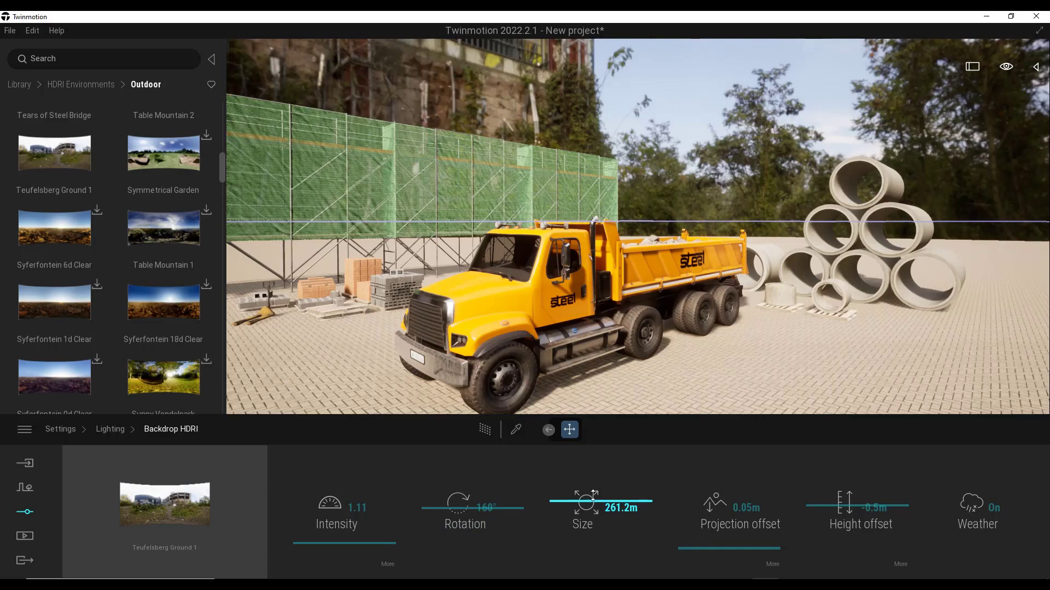
drag(580, 496, 606, 493)
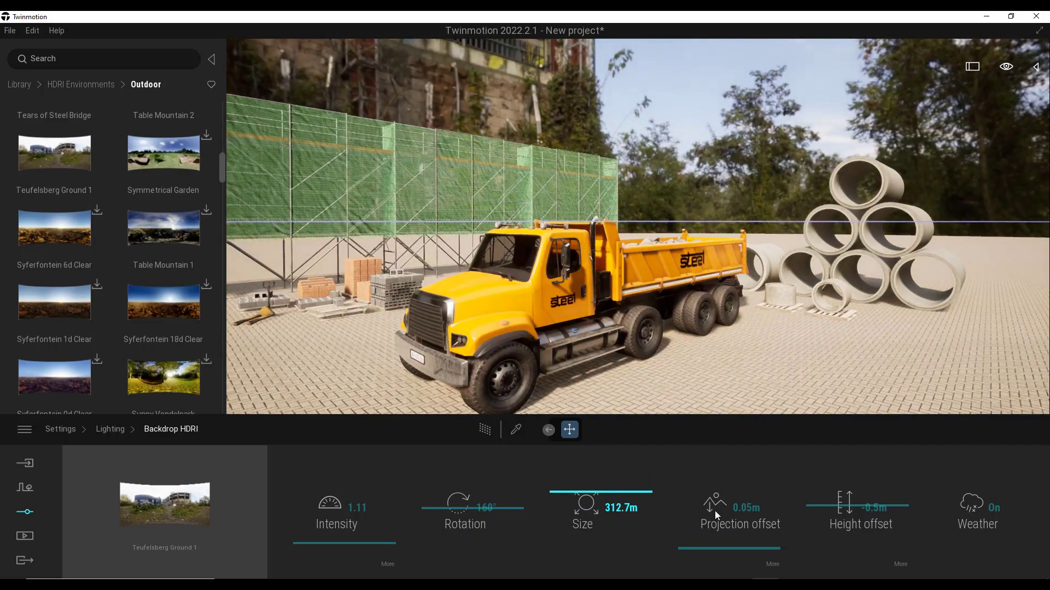
mouse_move(747, 549)
mouse_down()
mouse_move(742, 465)
mouse_move(740, 567)
mouse_up()
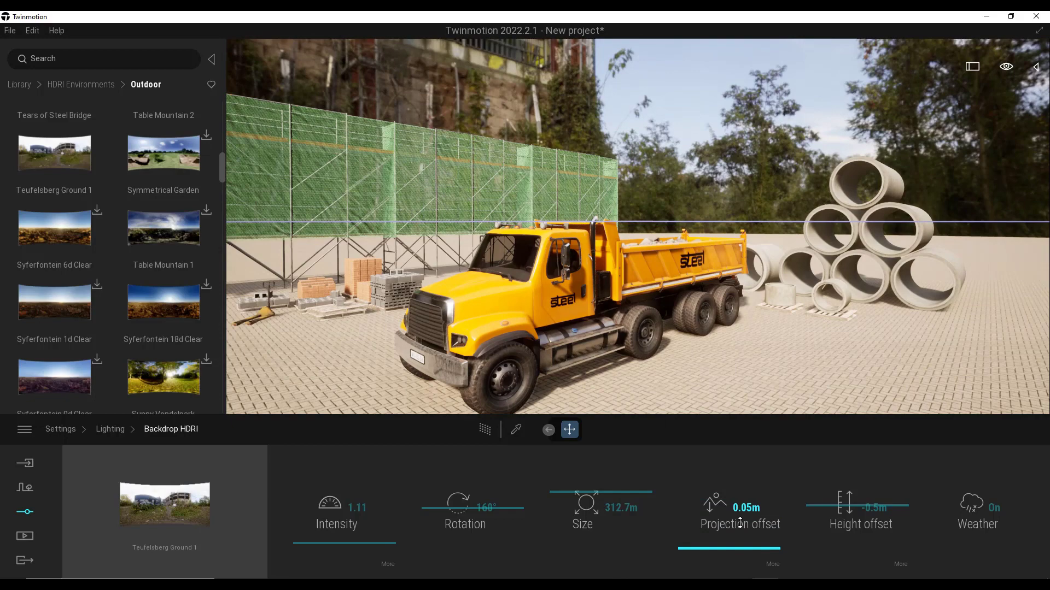
drag(740, 523, 738, 559)
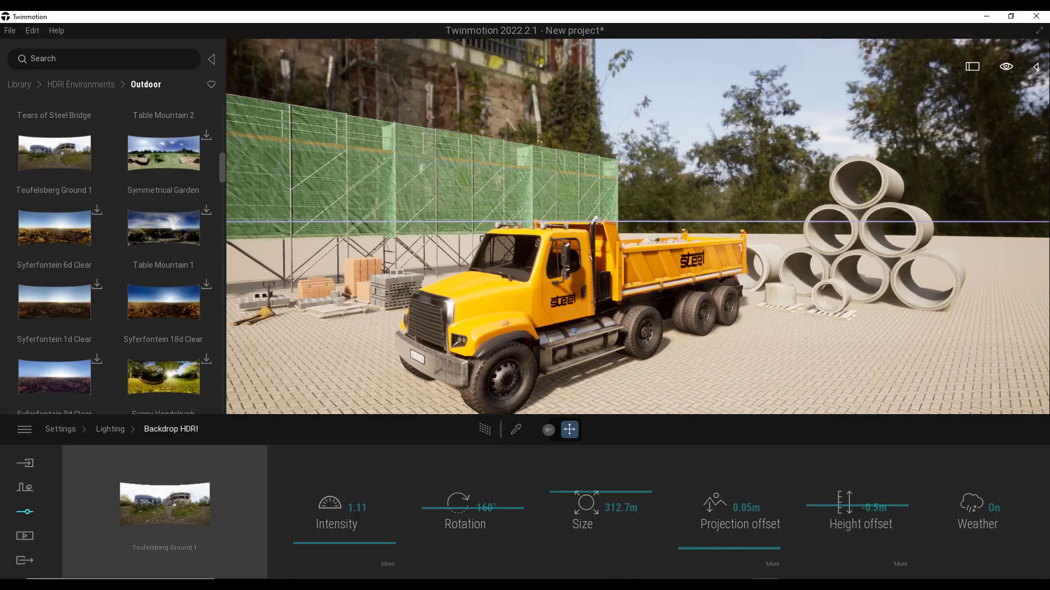
Try centering the backdrop HDRI at the camera from a viewpoint far away from the dump truck
key(w)
right_drag(638, 226, 649, 246)
key(s)
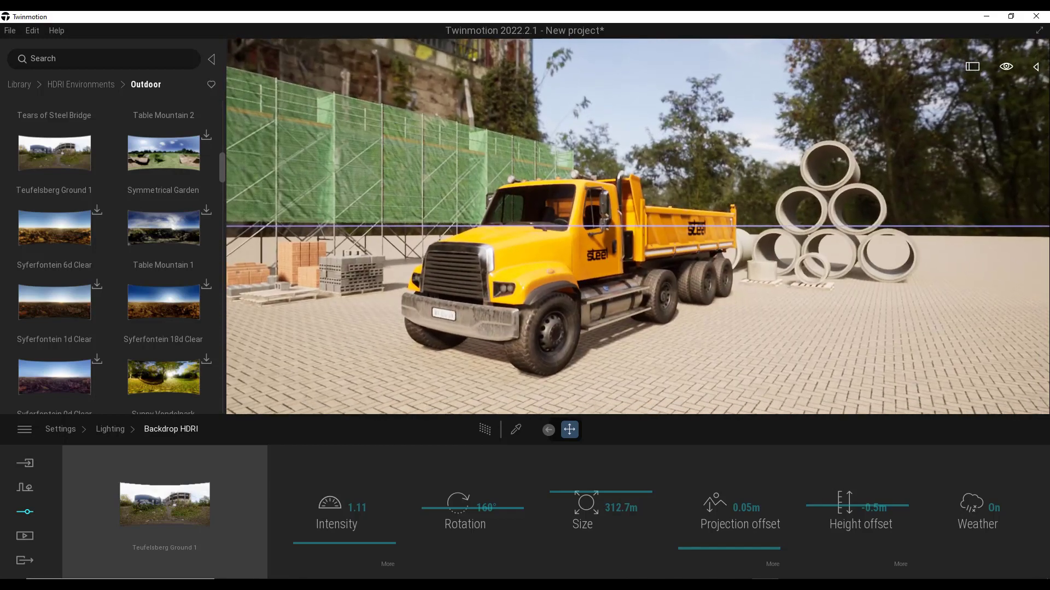
right_drag(771, 342, 773, 350)
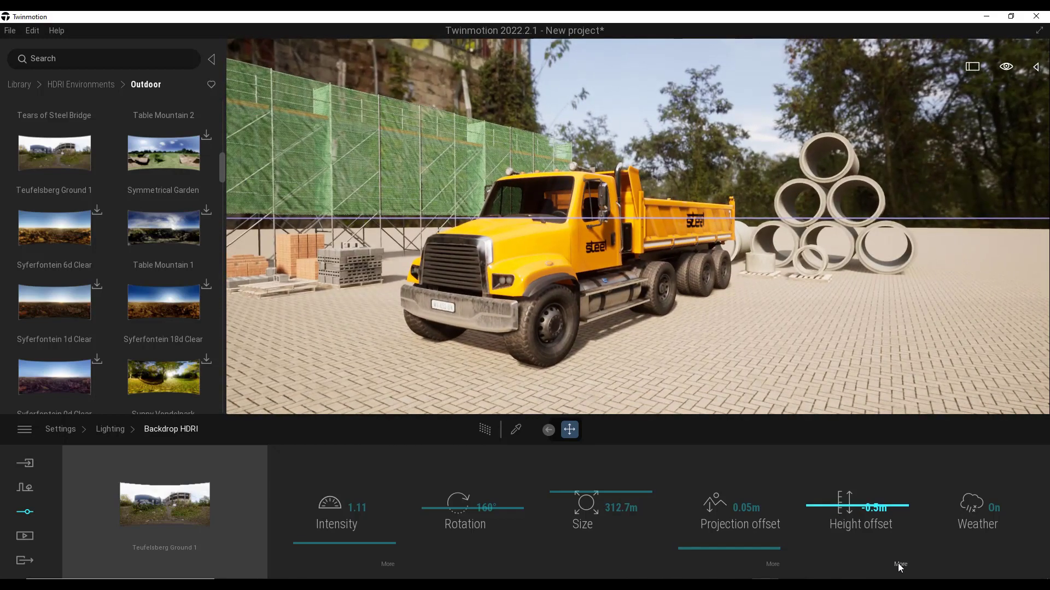
mouse_move(835, 506)
mouse_down()
mouse_move(835, 495)
mouse_move(839, 565)
mouse_move(835, 439)
mouse_move(845, 508)
mouse_up()
key(s)
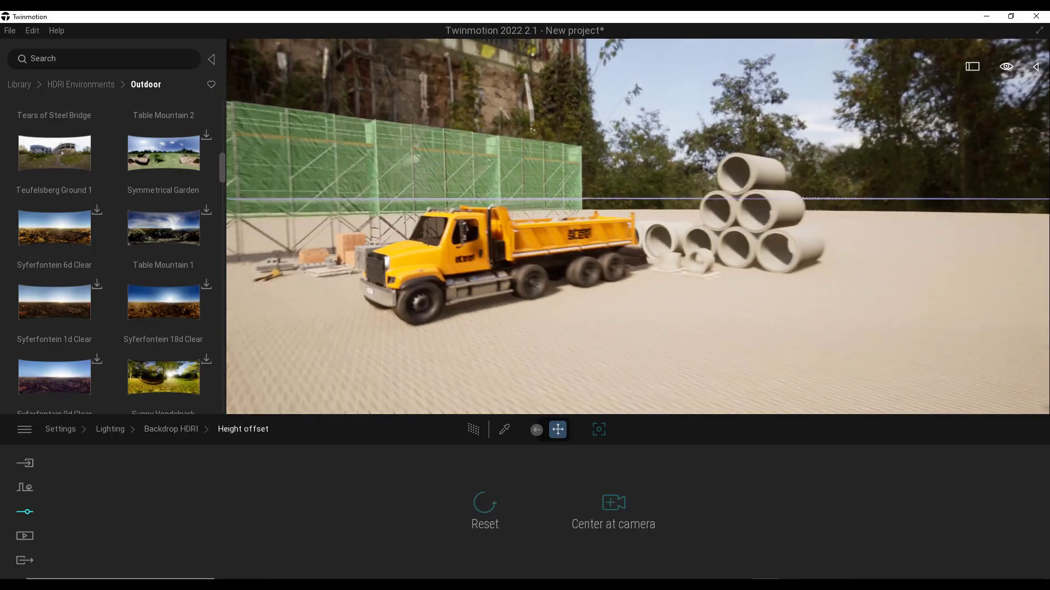
key(s)
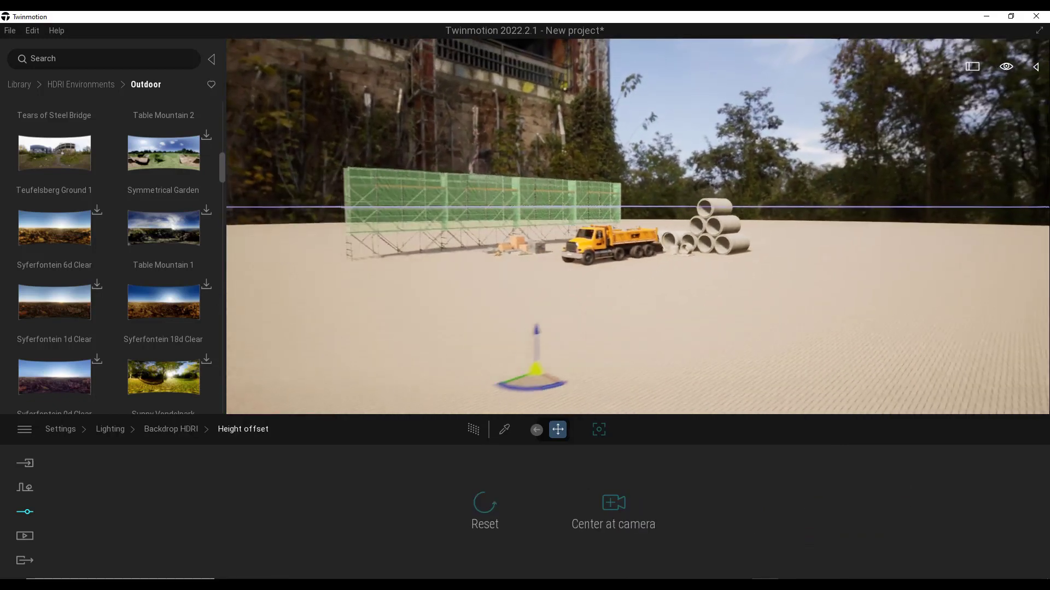
key(s)
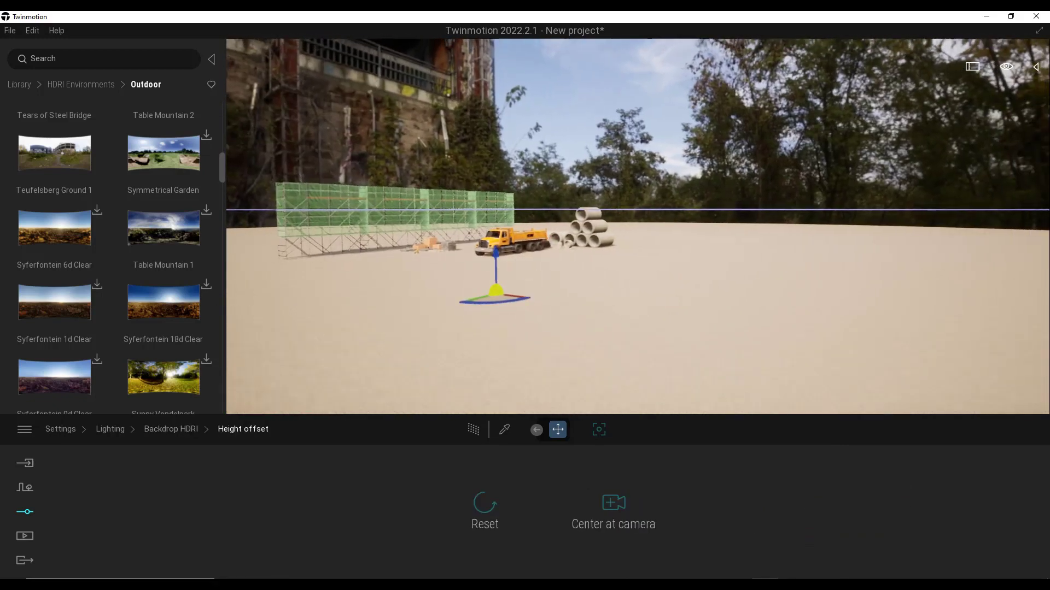
key(q)
key(e)
key(w)
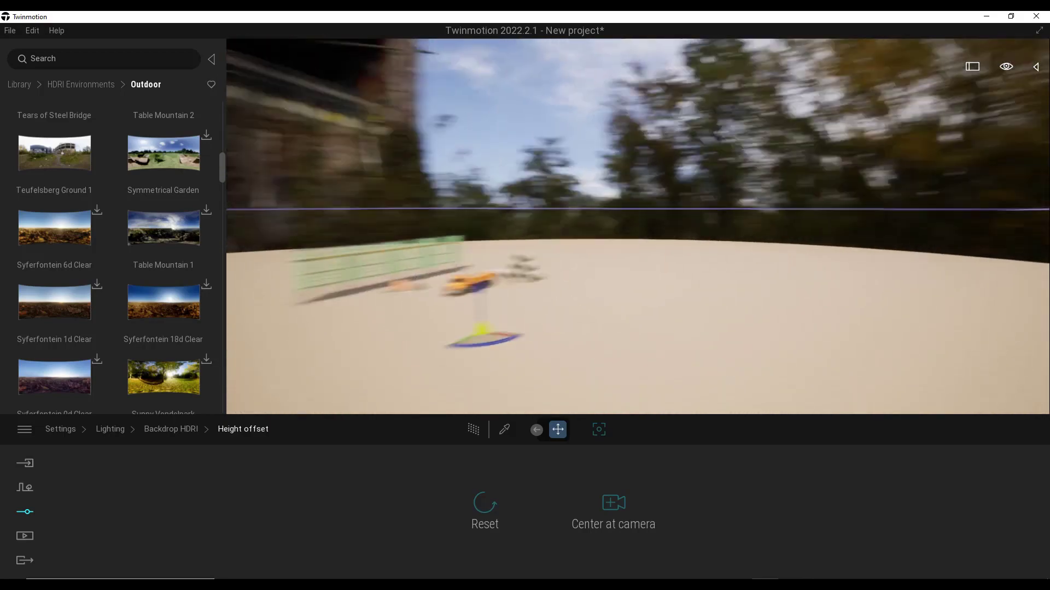
key(w)
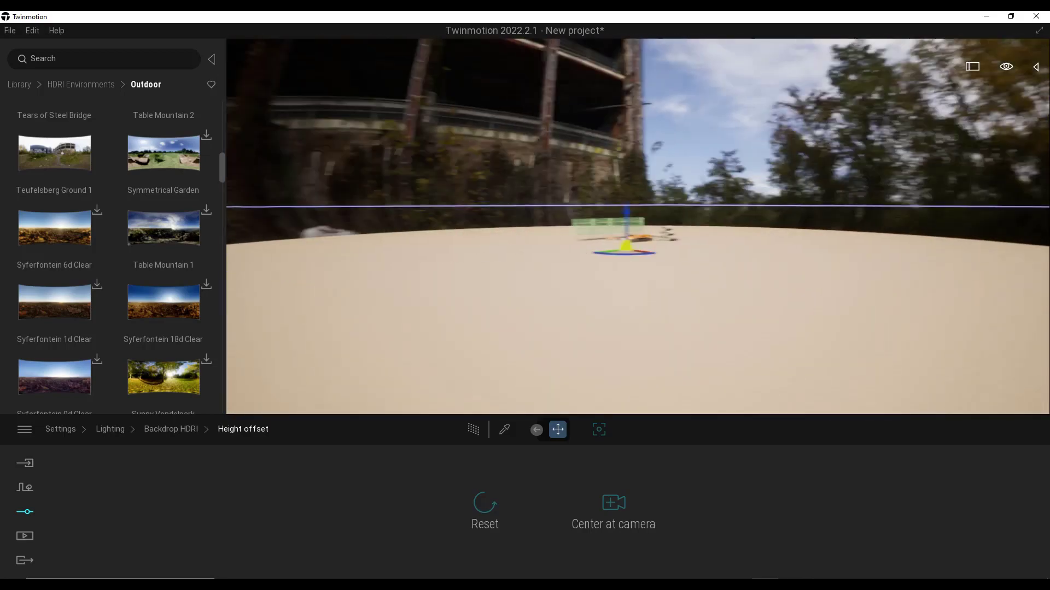
right_drag(749, 257, 725, 257)
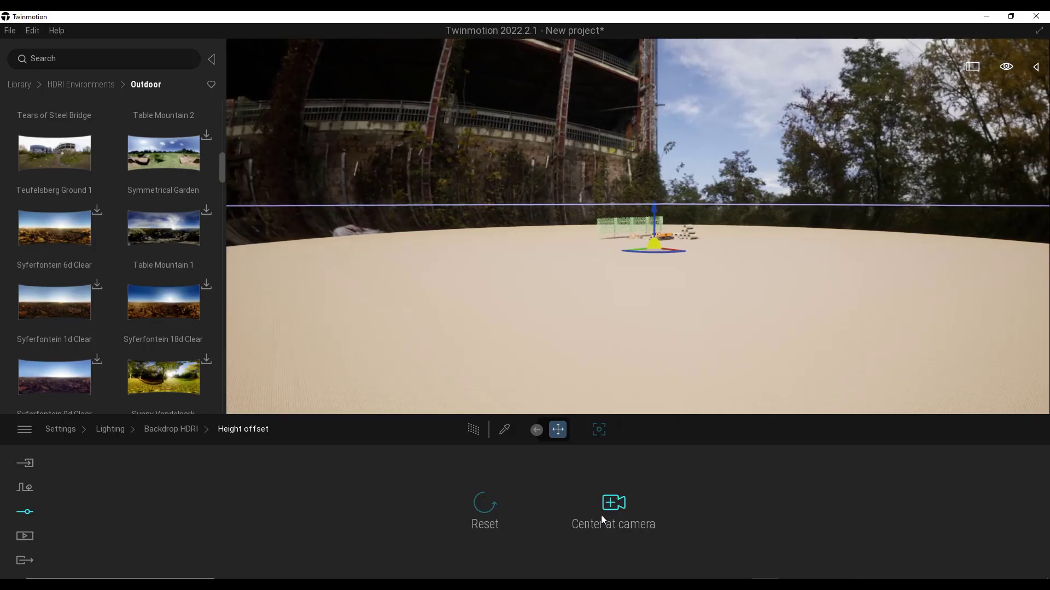
click(605, 506)
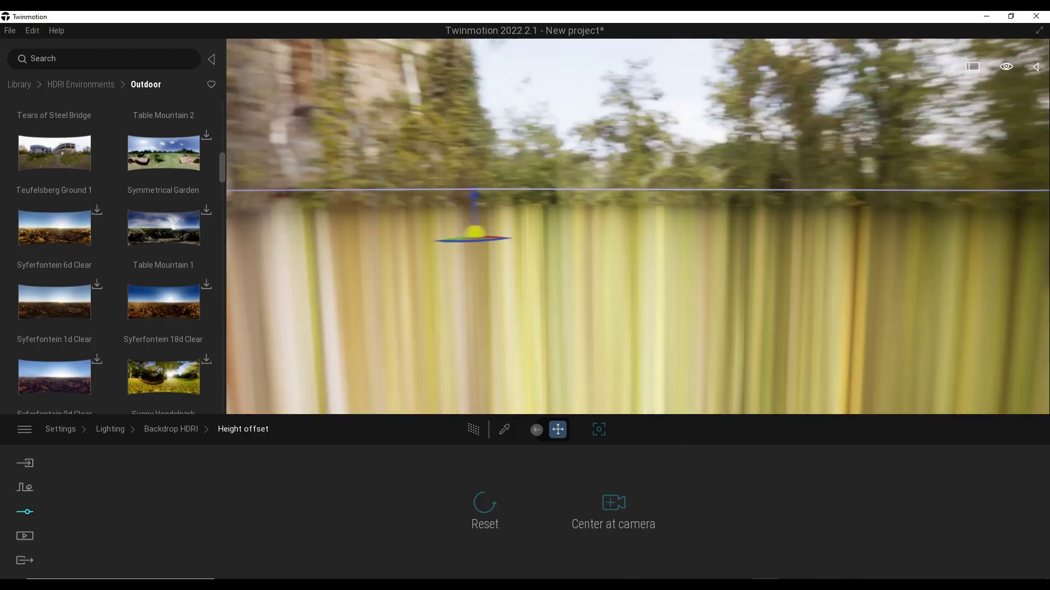
Reset the backdrop HDRI's centering so the dome surrounds the construction scene again
mouse_move(605, 265)
right_down()
mouse_move(680, 275)
mouse_move(606, 279)
mouse_move(590, 245)
mouse_move(554, 218)
mouse_move(607, 263)
right_up()
key(s)
key(d)
key(w)
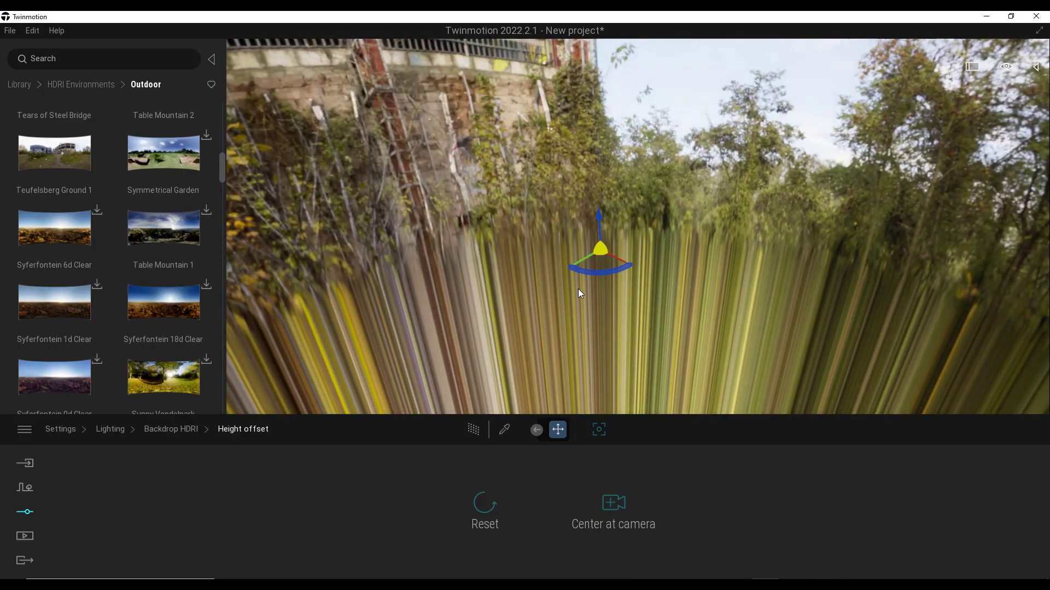
click(479, 512)
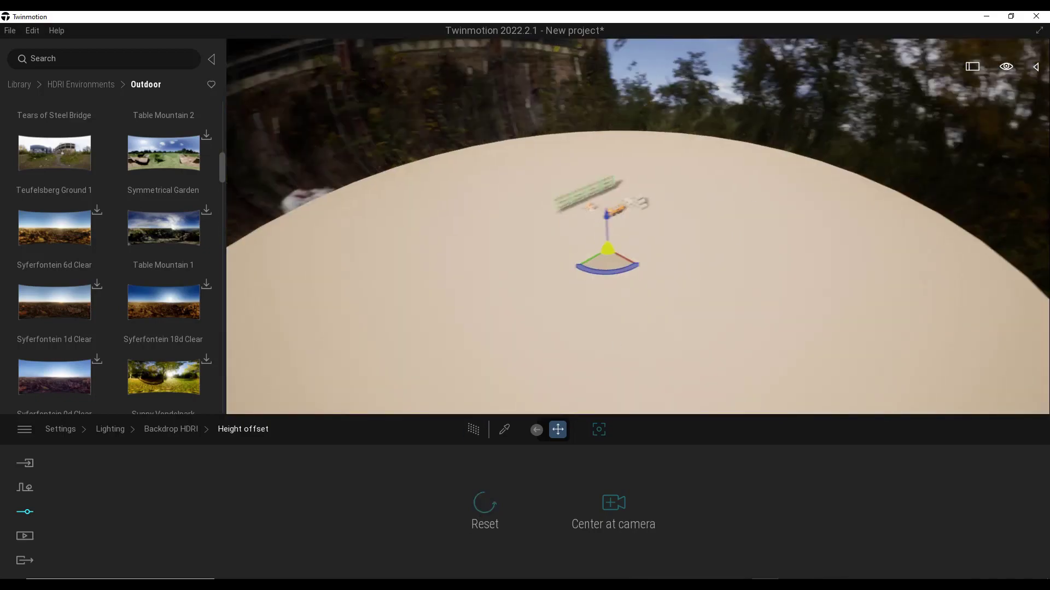
key(w)
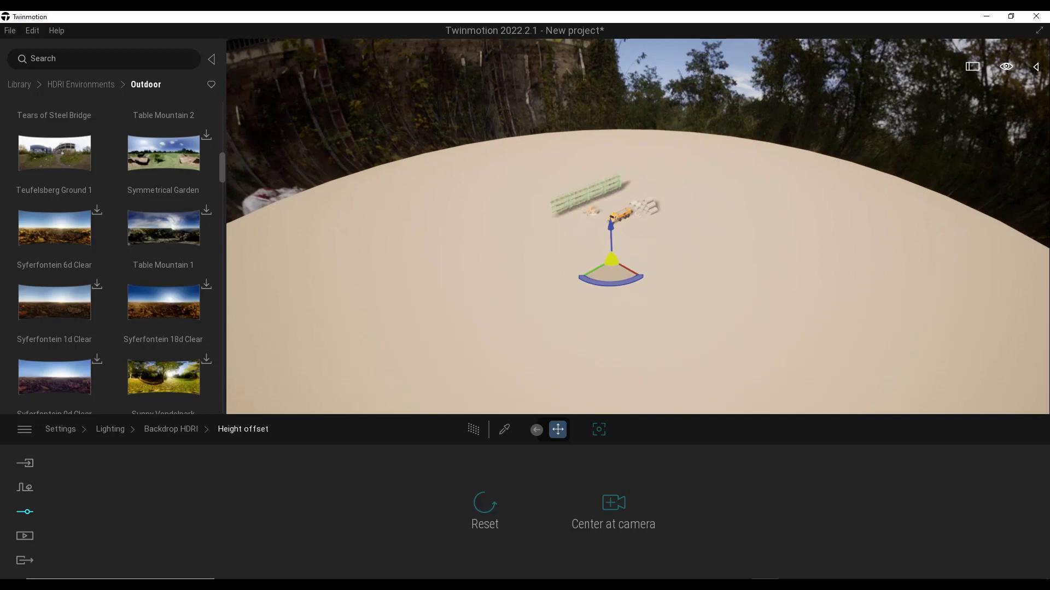
key(w)
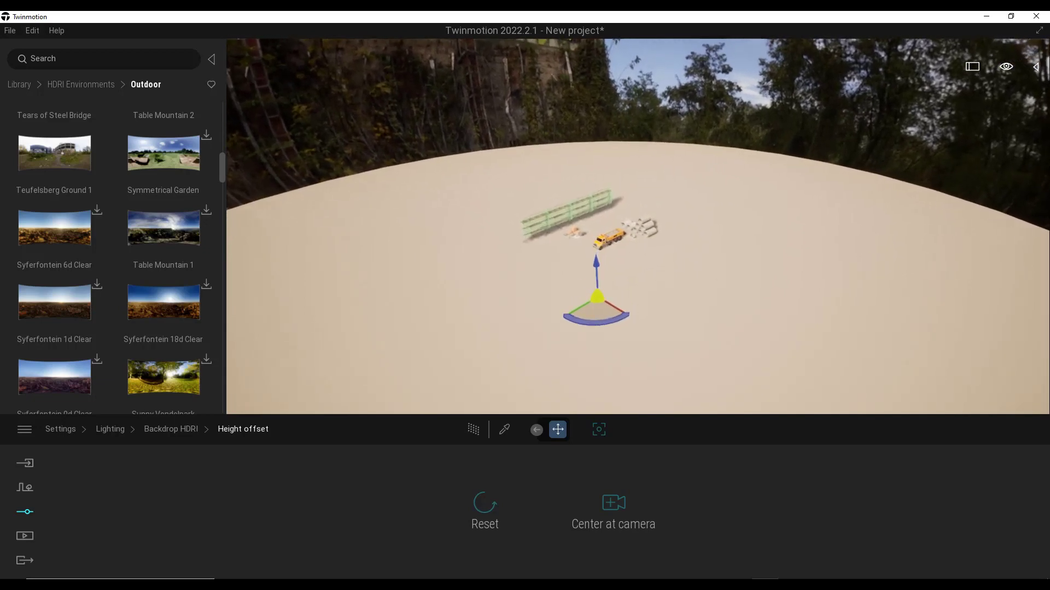
key(Up)
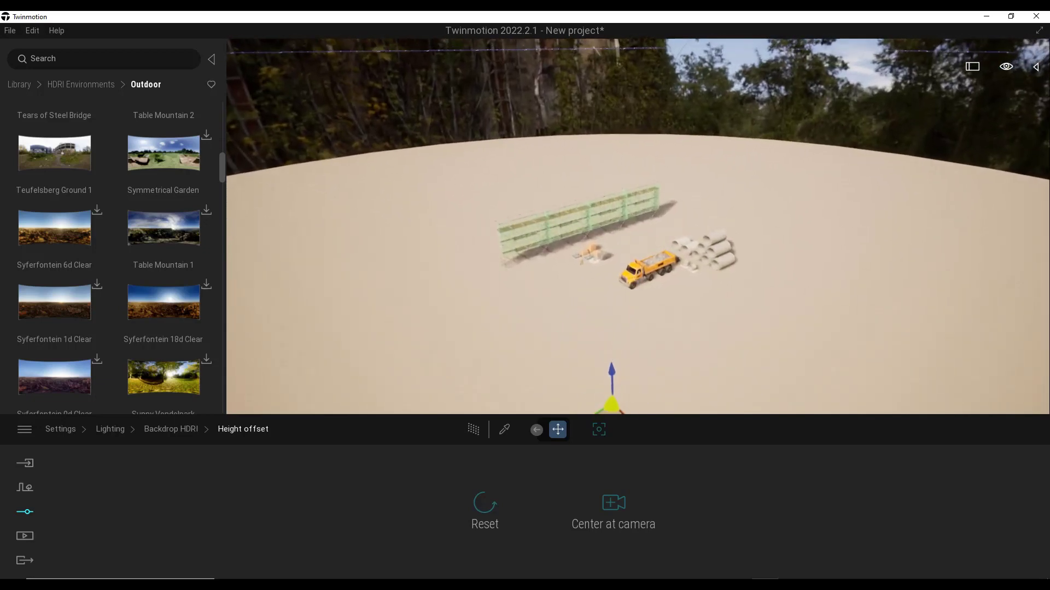
key(Up)
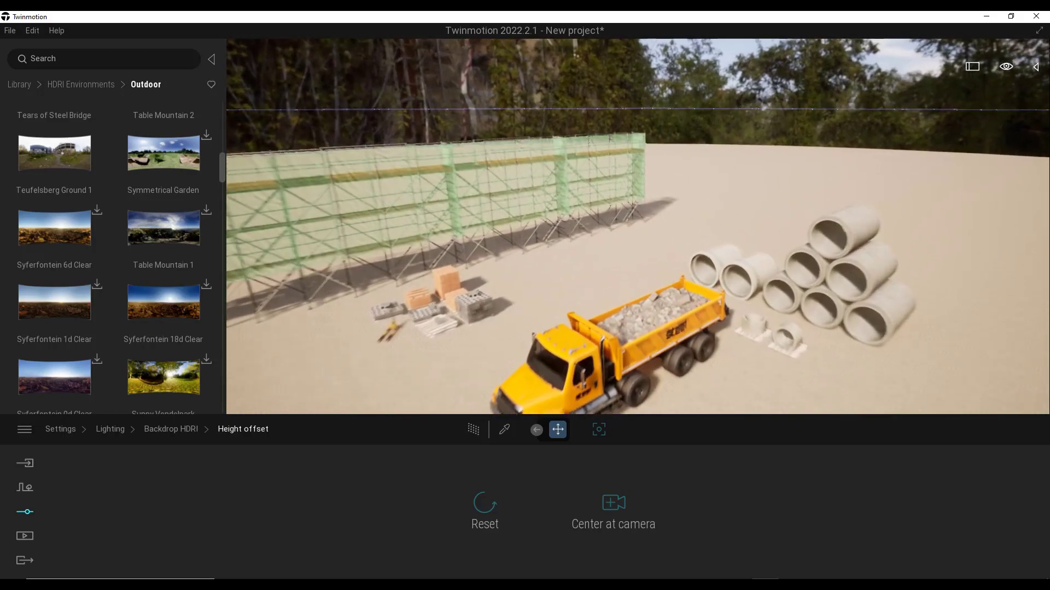
key(Up)
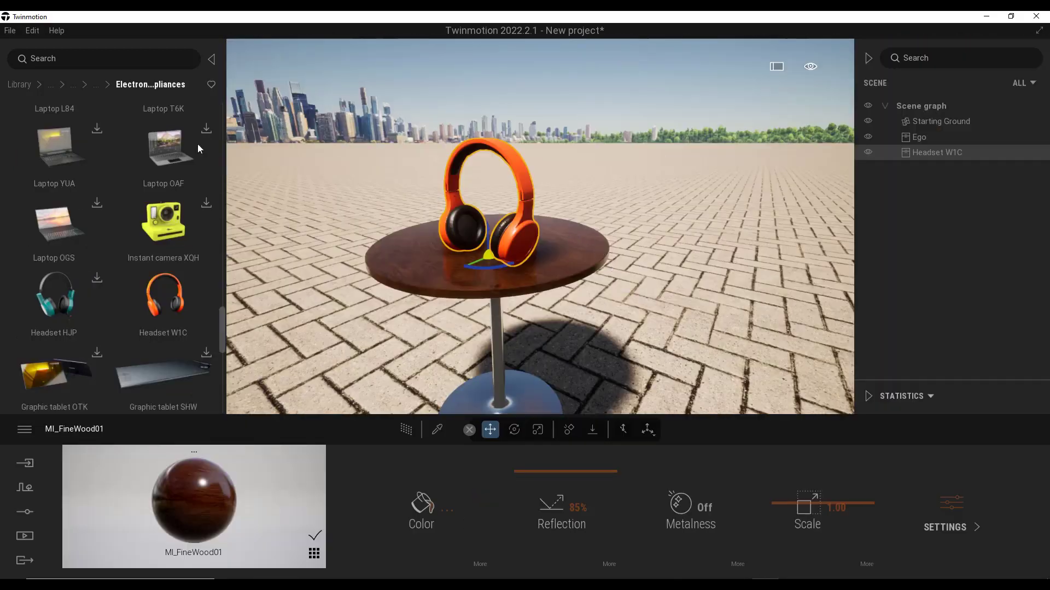
Switch the lighting environment of the headphones-on-table scene to Backdrop HDRI
click(19, 85)
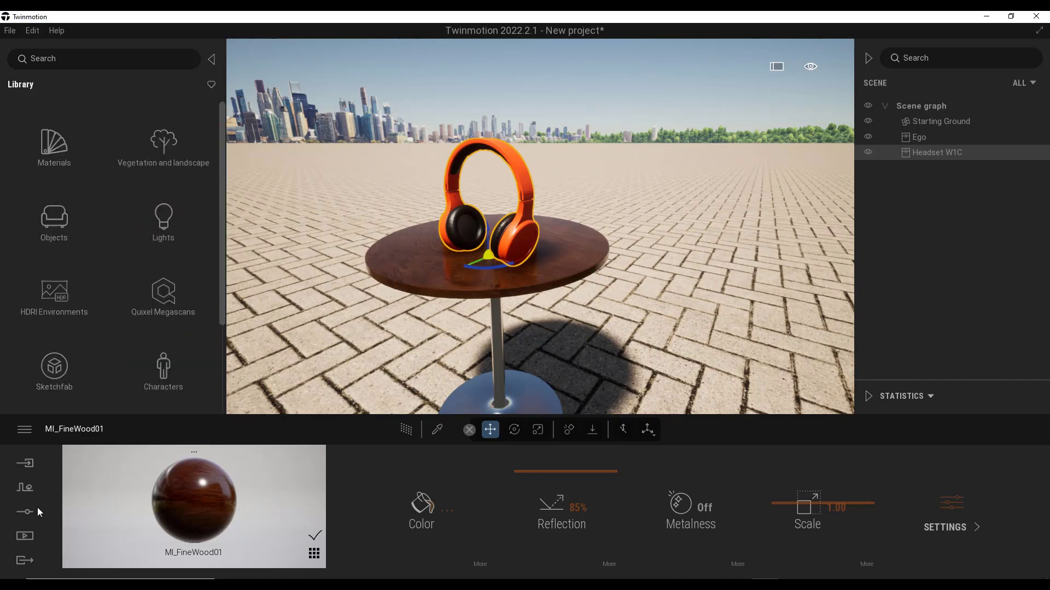
click(25, 514)
click(412, 513)
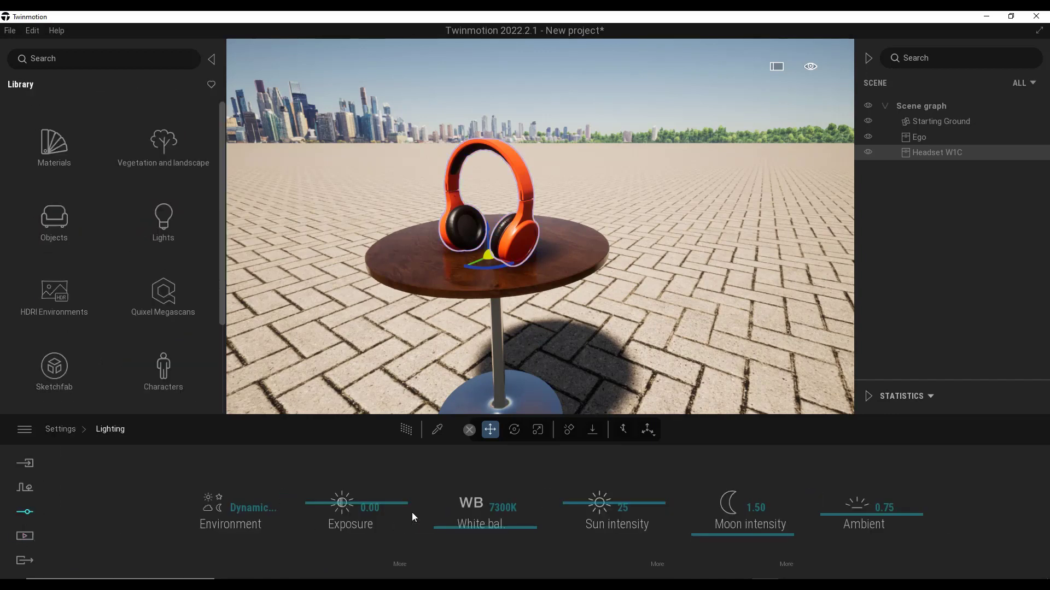
click(251, 514)
click(316, 429)
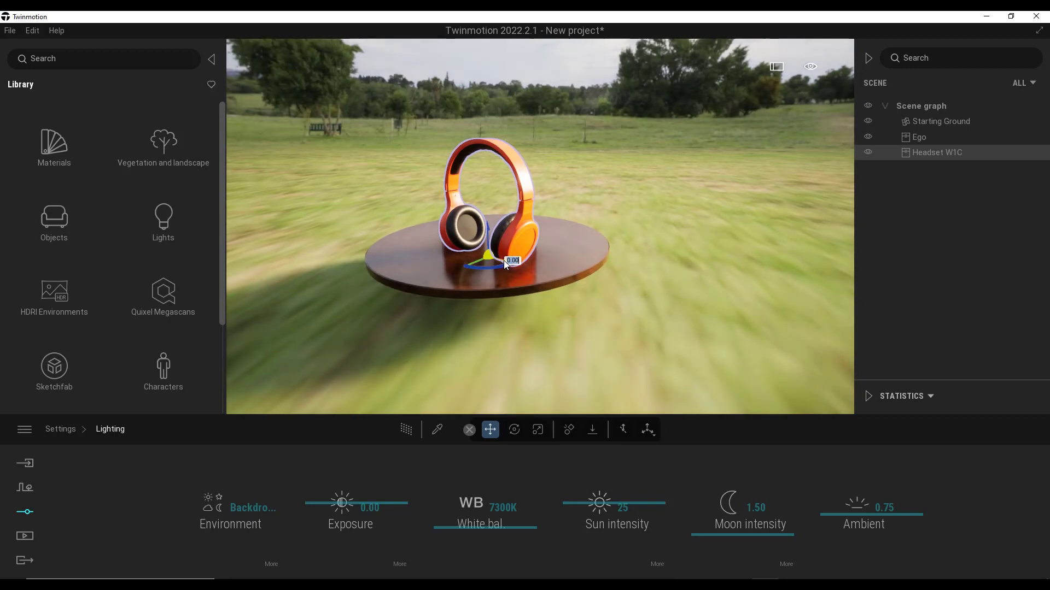
mouse_move(503, 260)
right_down()
mouse_move(402, 280)
mouse_move(596, 238)
mouse_move(500, 260)
right_up()
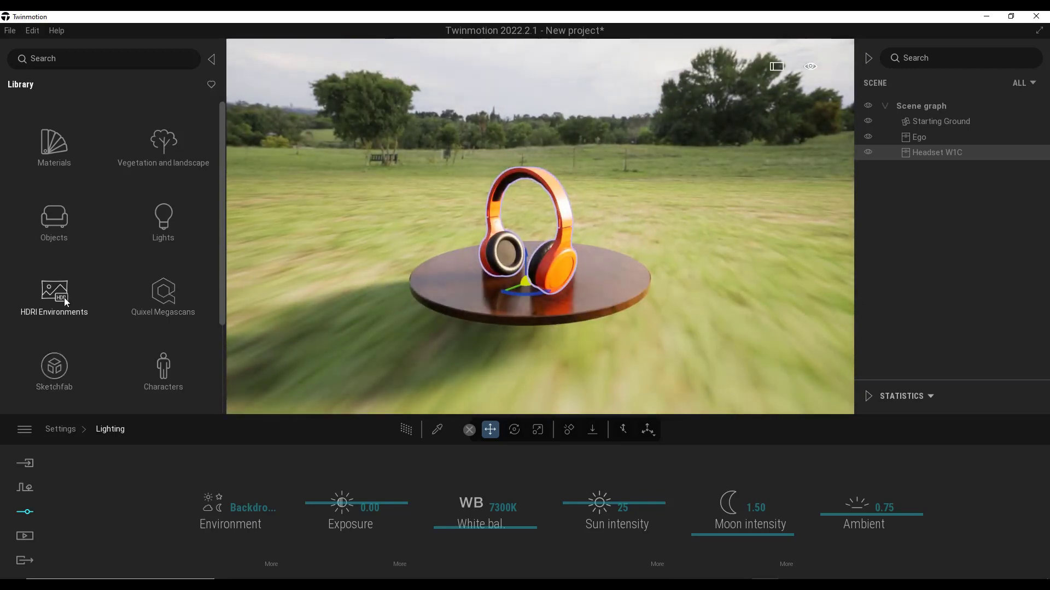
Replace the Approaching Storm backdrop image with Studio03 from the studio HDRI environments
click(64, 298)
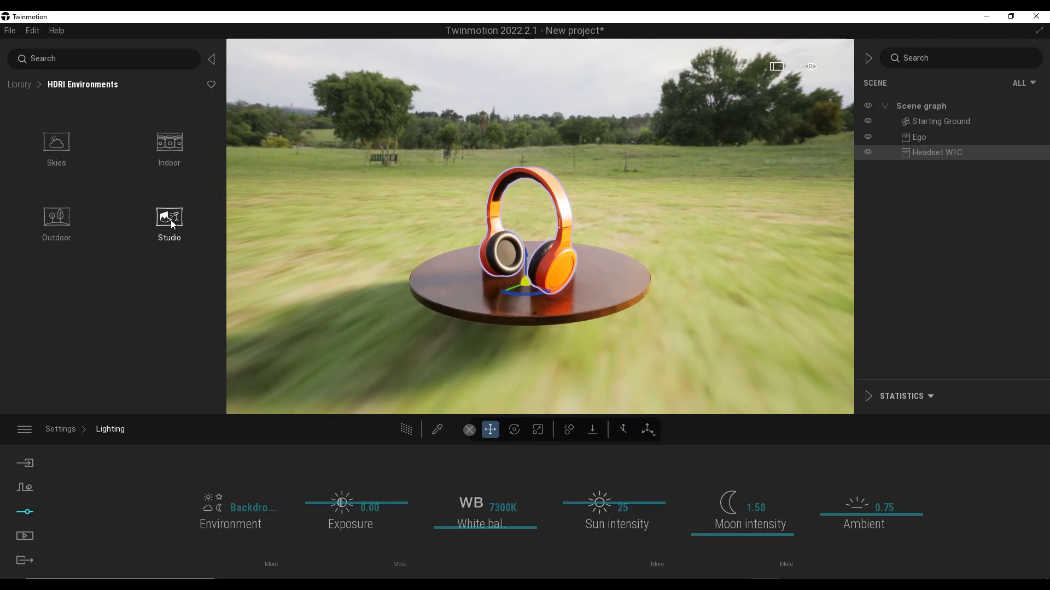
click(207, 243)
mouse_move(173, 131)
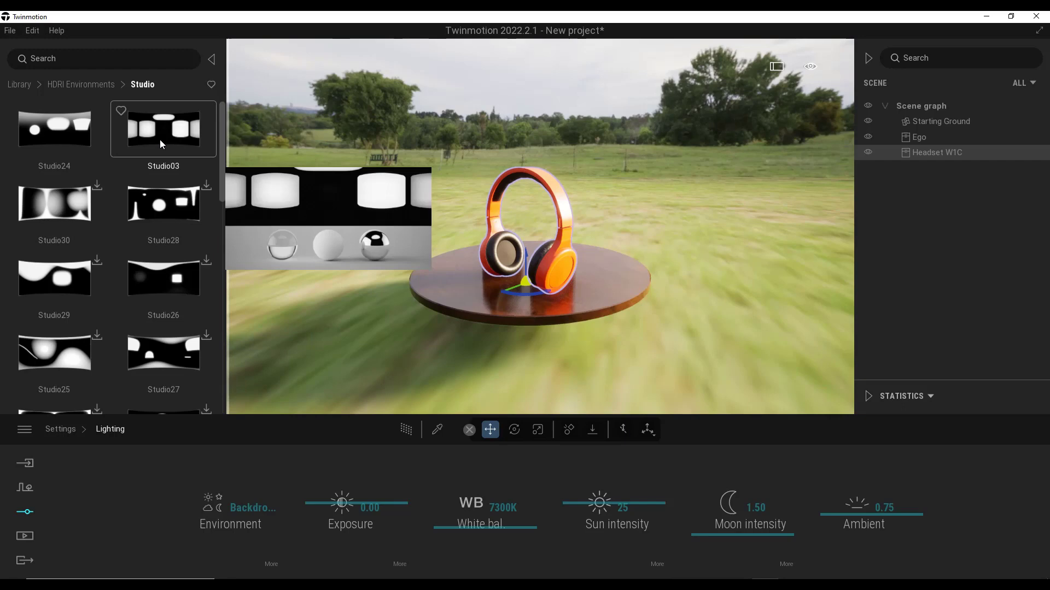
click(272, 564)
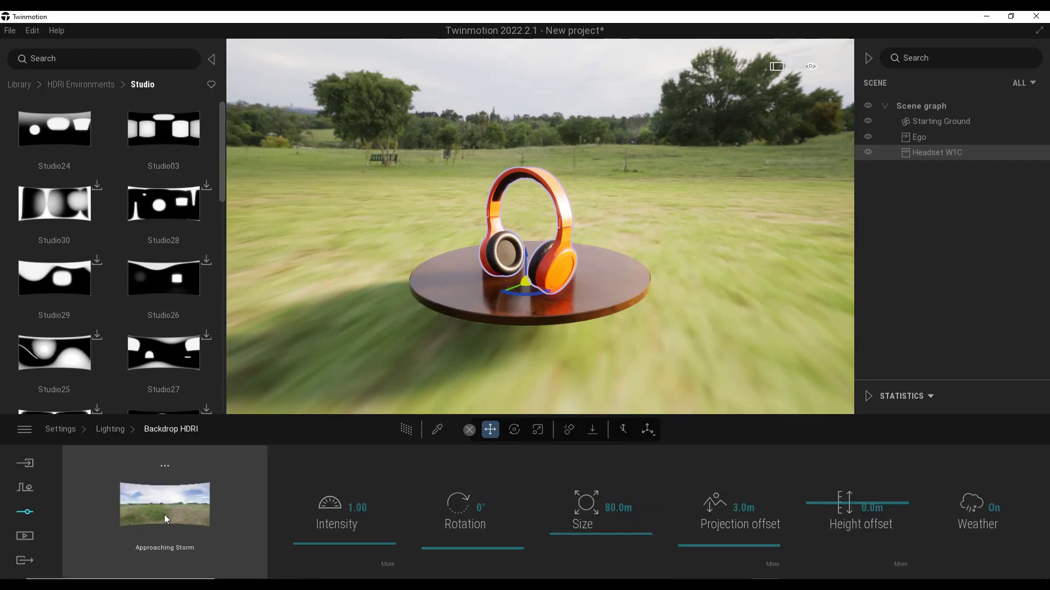
mouse_move(135, 130)
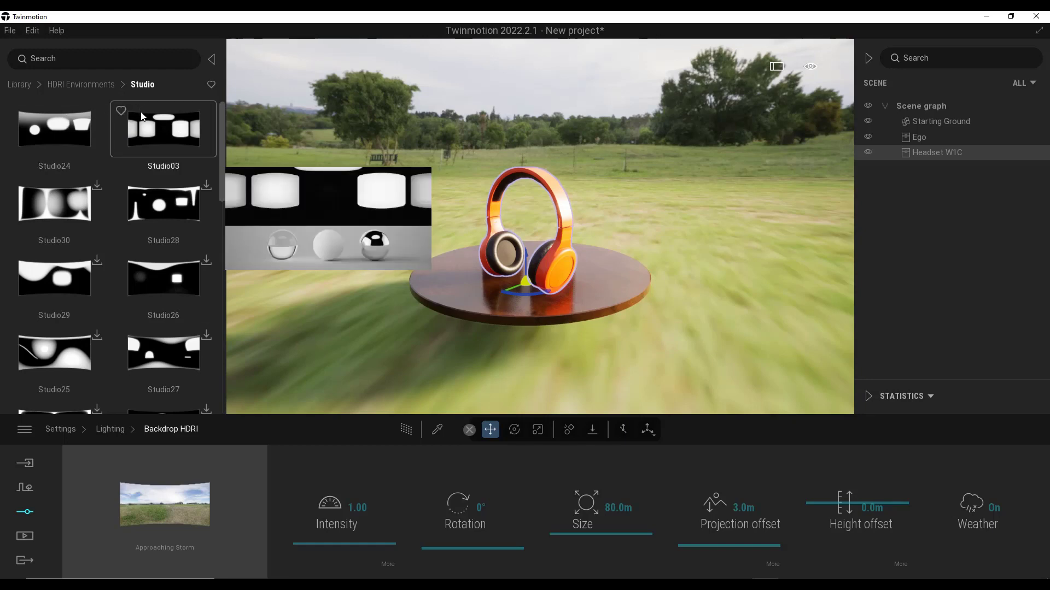
drag(160, 136, 175, 502)
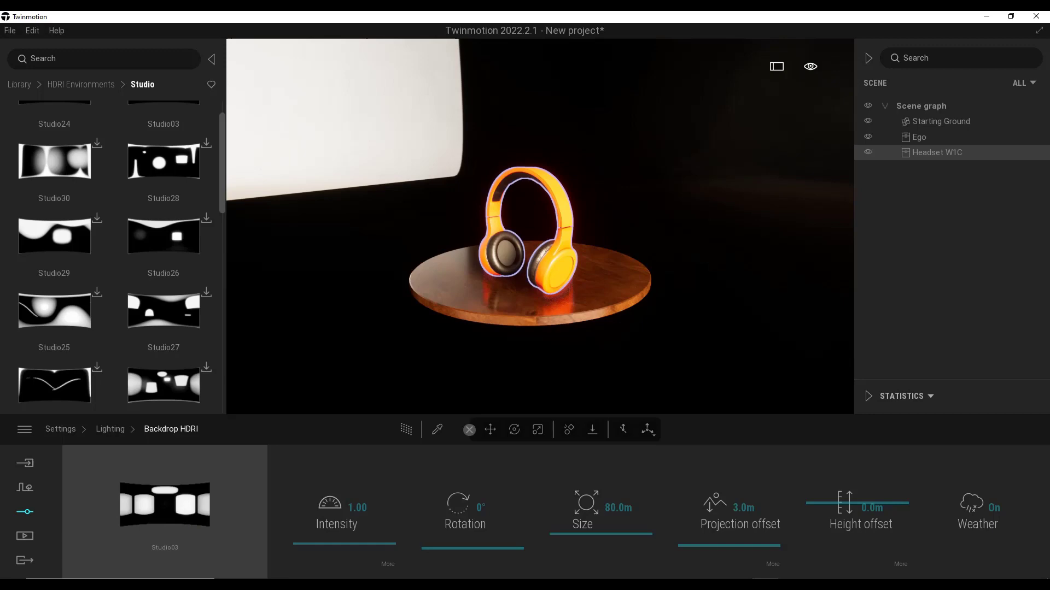
Hide the Starting Ground and set the backdrop HDRI's height offset to -0.4 m around the headphones table
mouse_move(540, 226)
right_down()
mouse_move(553, 225)
mouse_move(542, 246)
right_up()
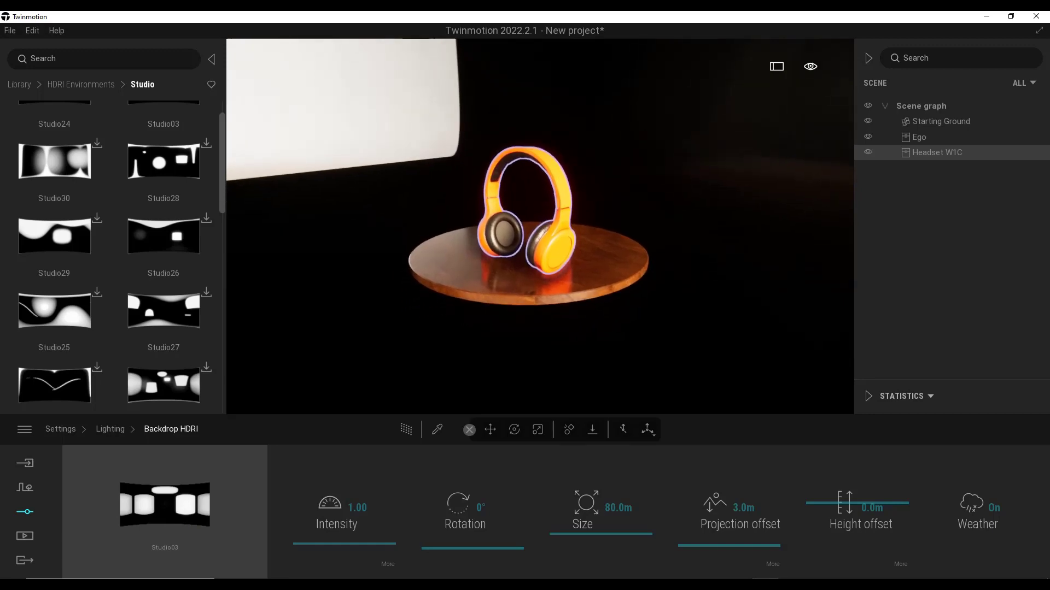
scroll(540, 226, up, 3)
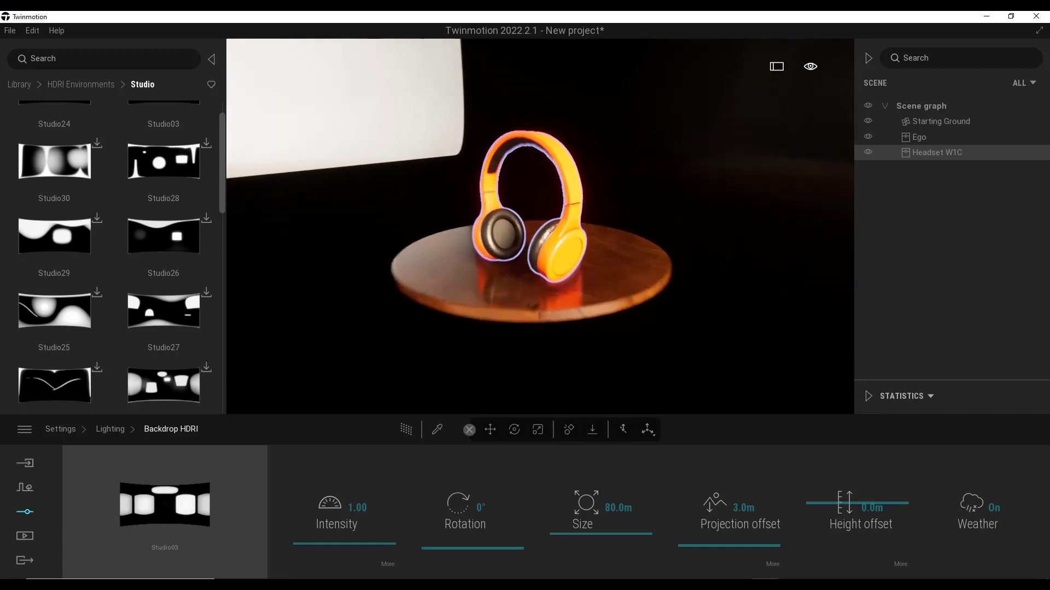
click(823, 503)
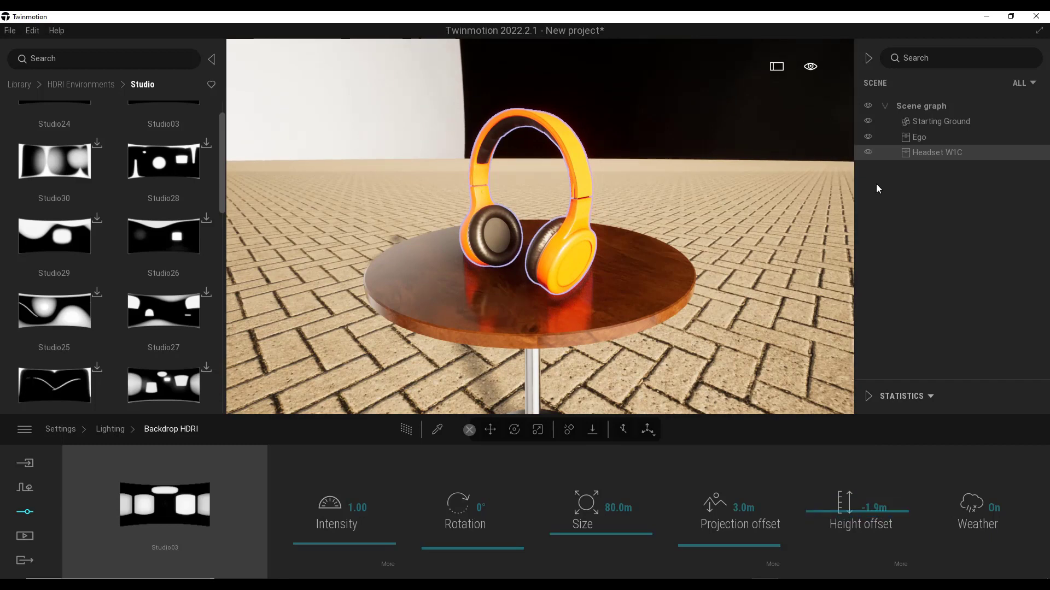
click(867, 122)
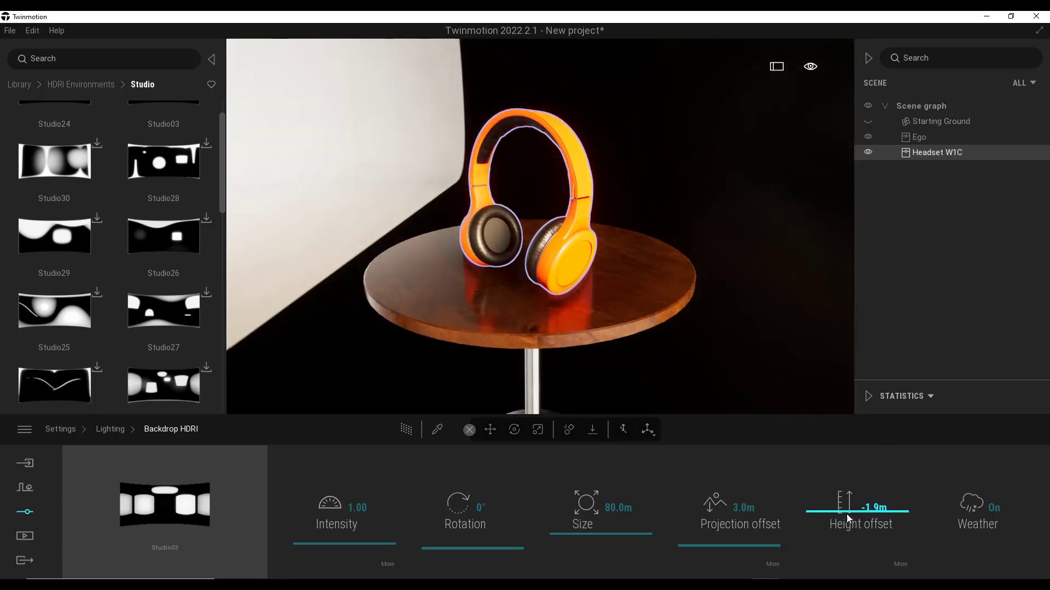
drag(842, 510, 838, 506)
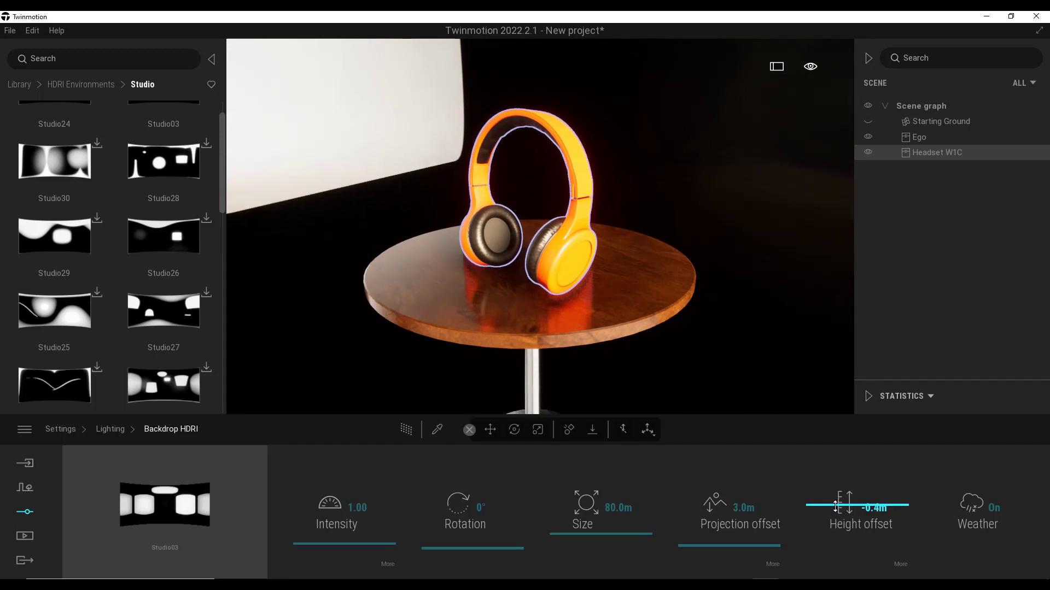
Set the Studio03 backdrop's intensity to 2.20 and its rotation to 258° to relight the headphones
mouse_move(369, 534)
mouse_down()
mouse_move(365, 500)
mouse_move(368, 539)
mouse_up()
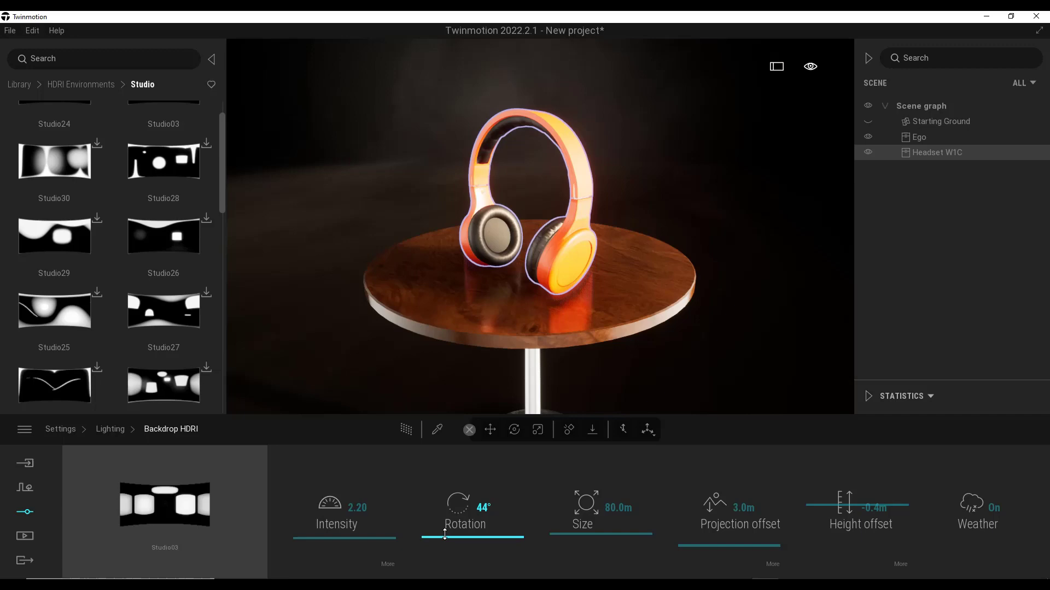
drag(445, 535, 469, 483)
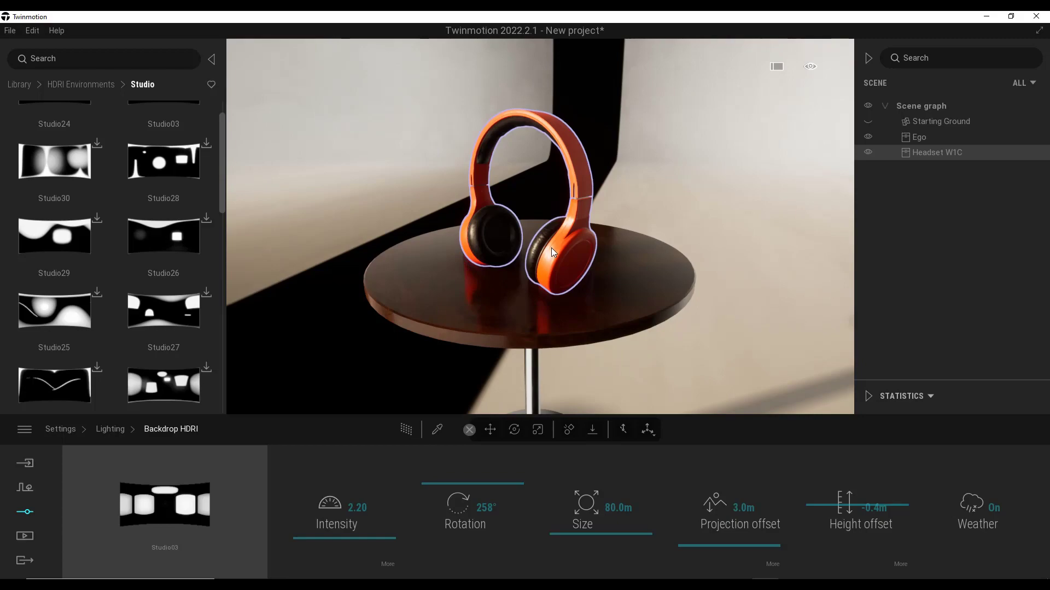
click(406, 429)
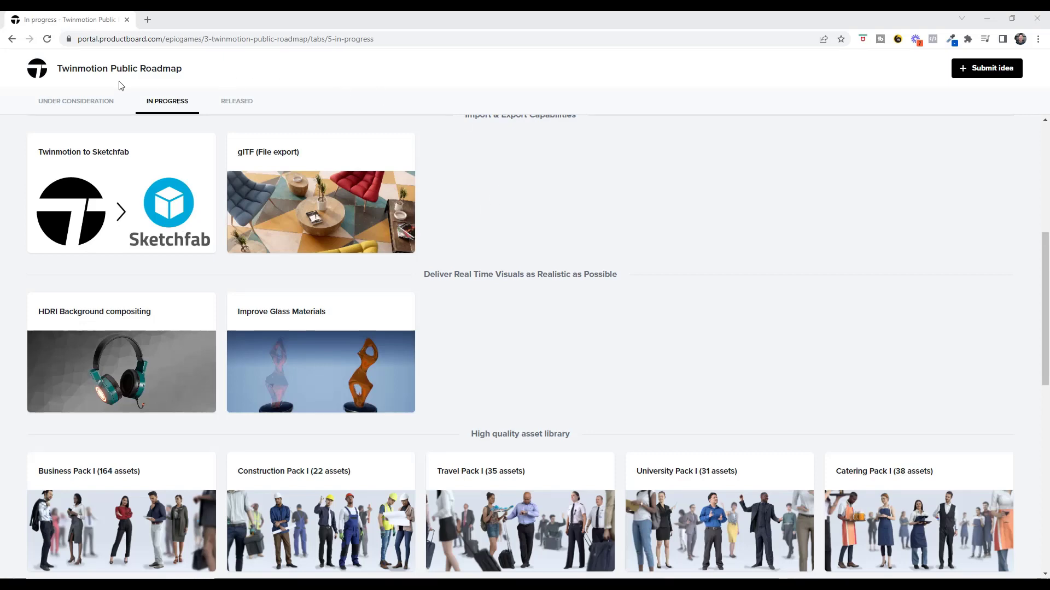
Switch to the Twinmotion Public Roadmap in the browser and read the in-progress HDRI Background compositing entry
click(167, 378)
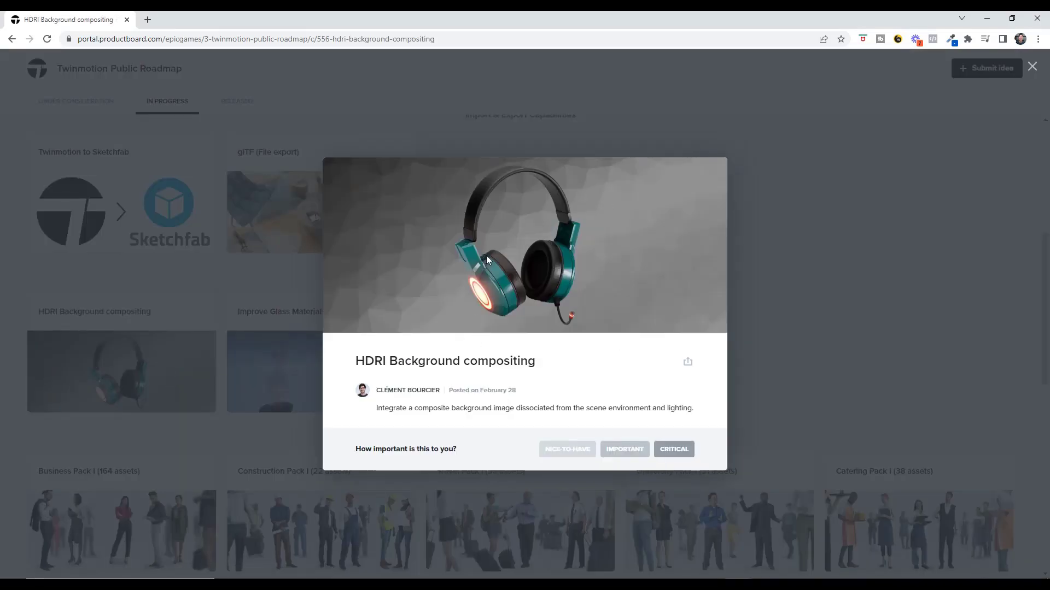
click(779, 289)
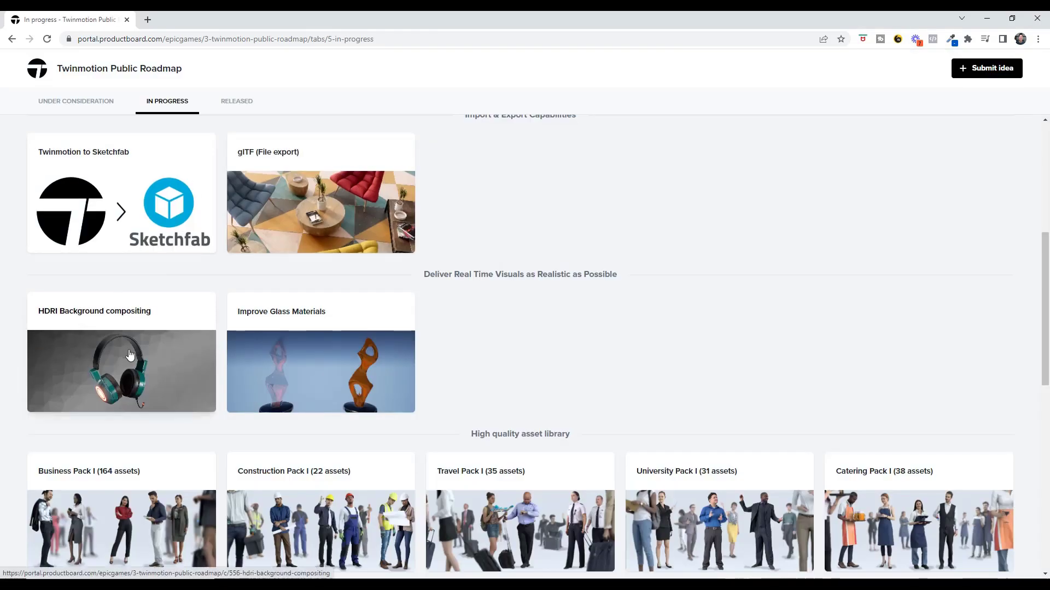
click(131, 355)
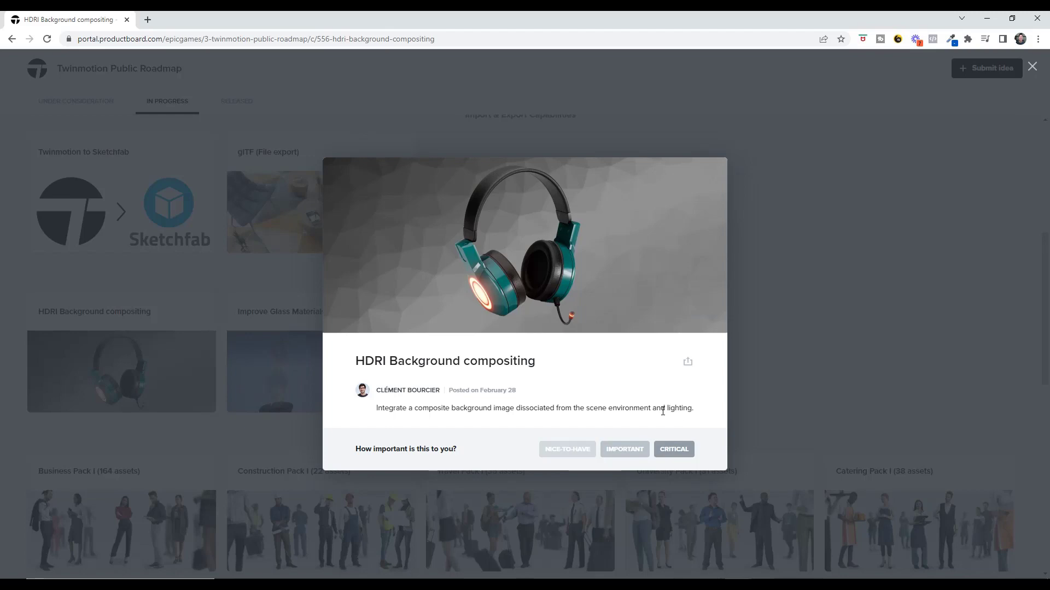
click(857, 398)
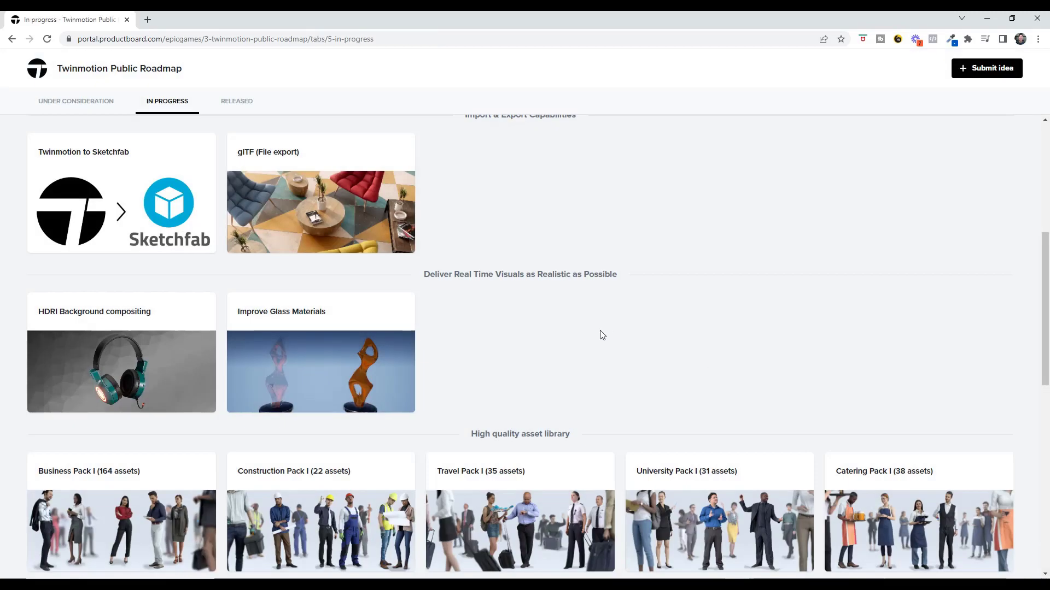
Read the Render Passes entry among the roadmap features that are under consideration
click(57, 103)
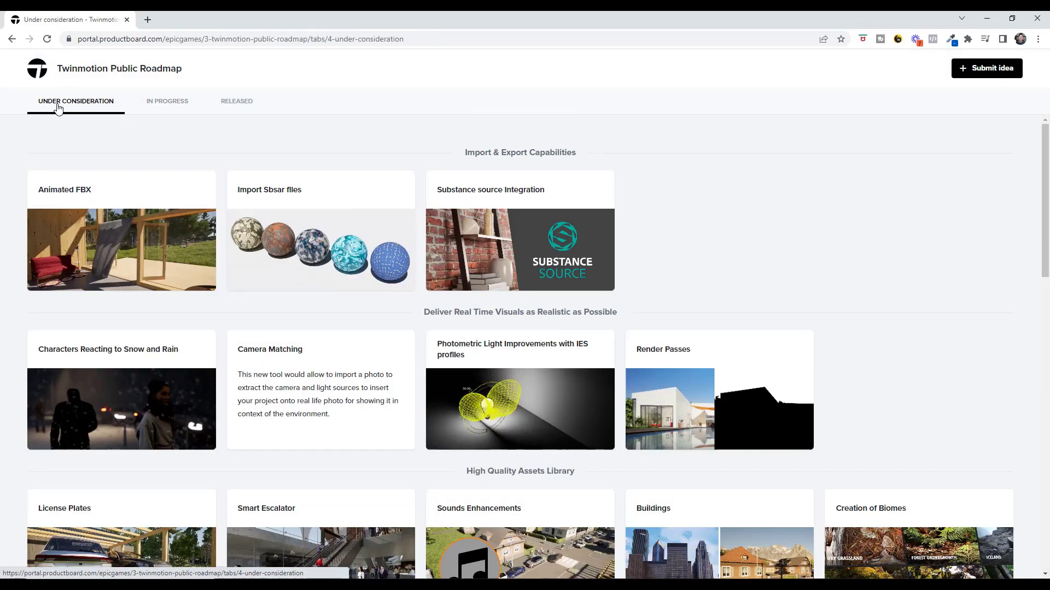
click(722, 408)
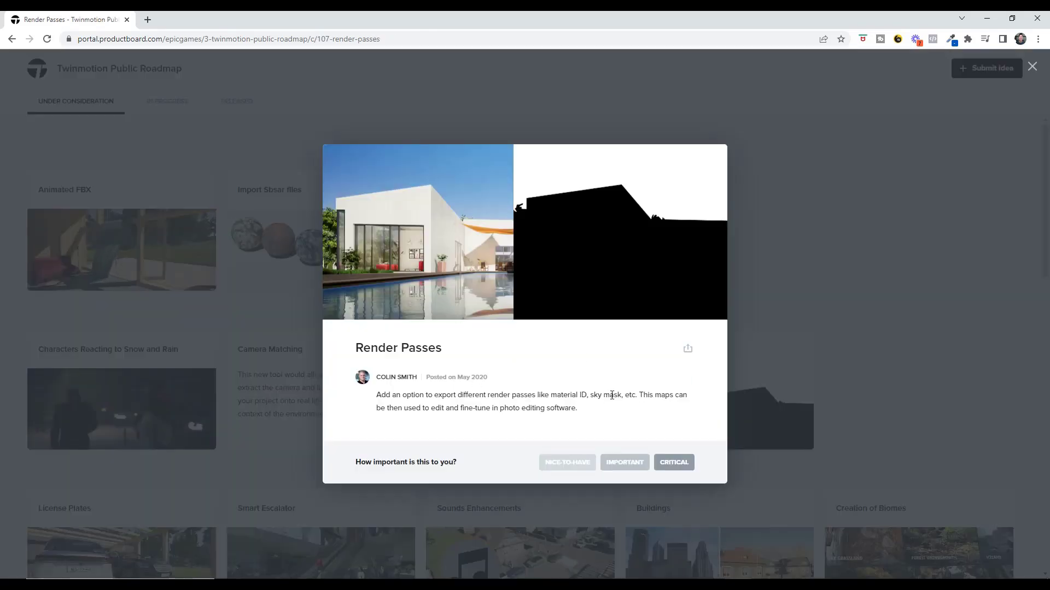
click(865, 229)
click(114, 113)
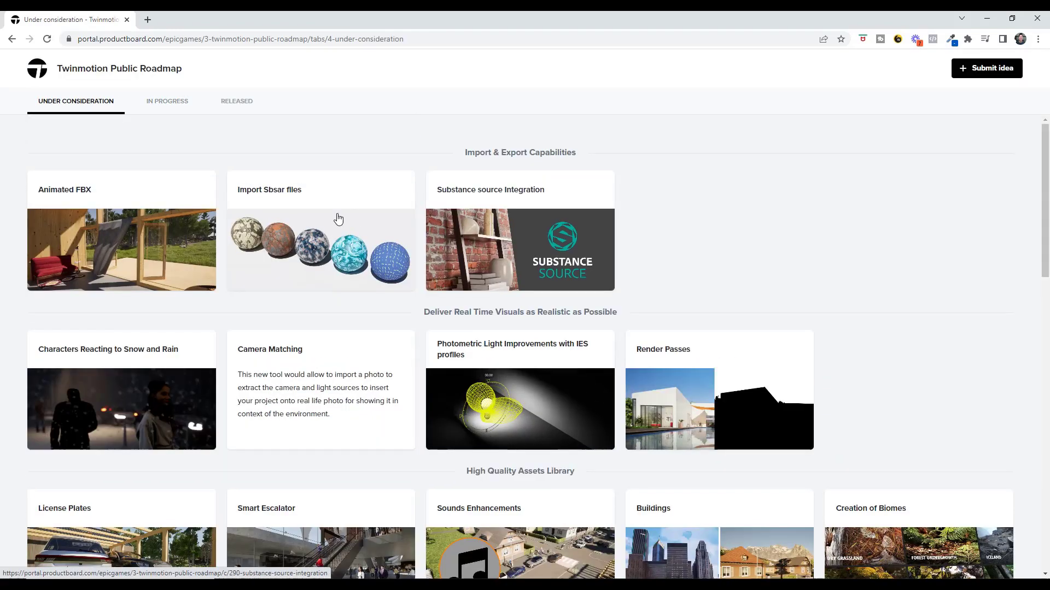
Rate the Render Passes feature as Critical to view its feedback form, and close it without submitting
click(721, 407)
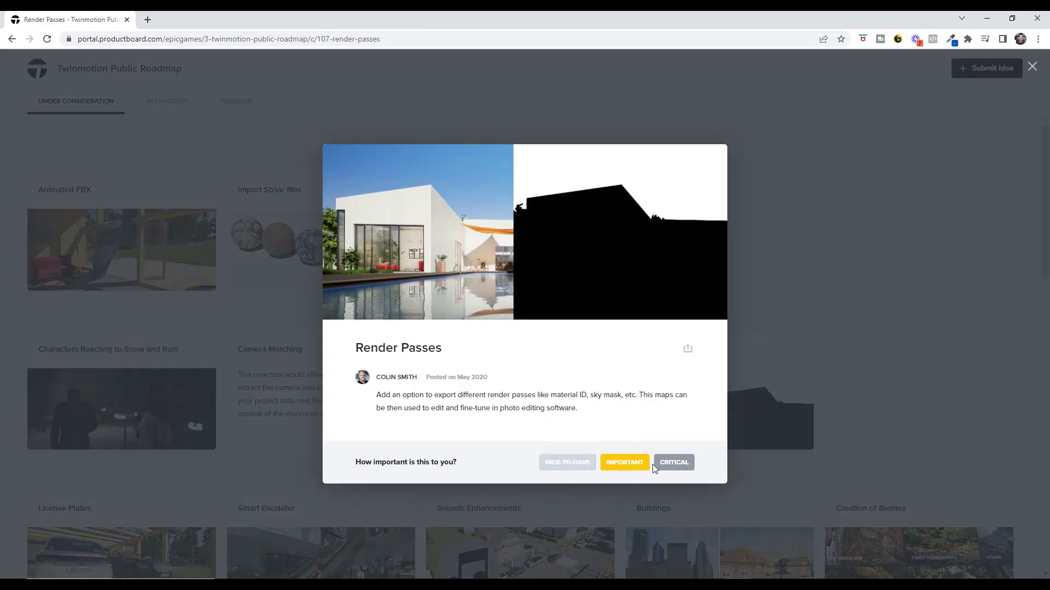
click(674, 462)
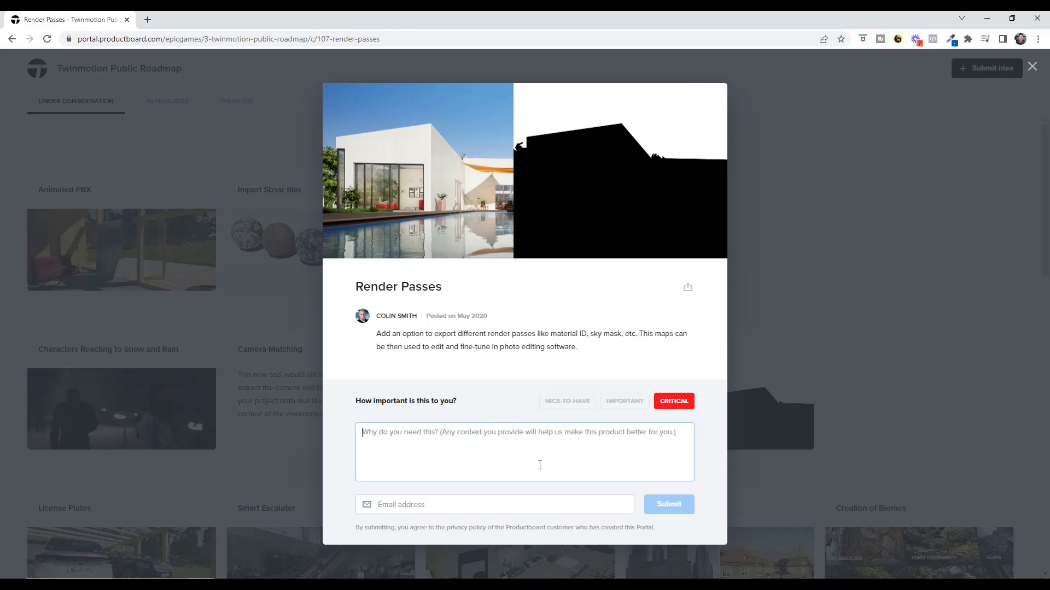
click(842, 322)
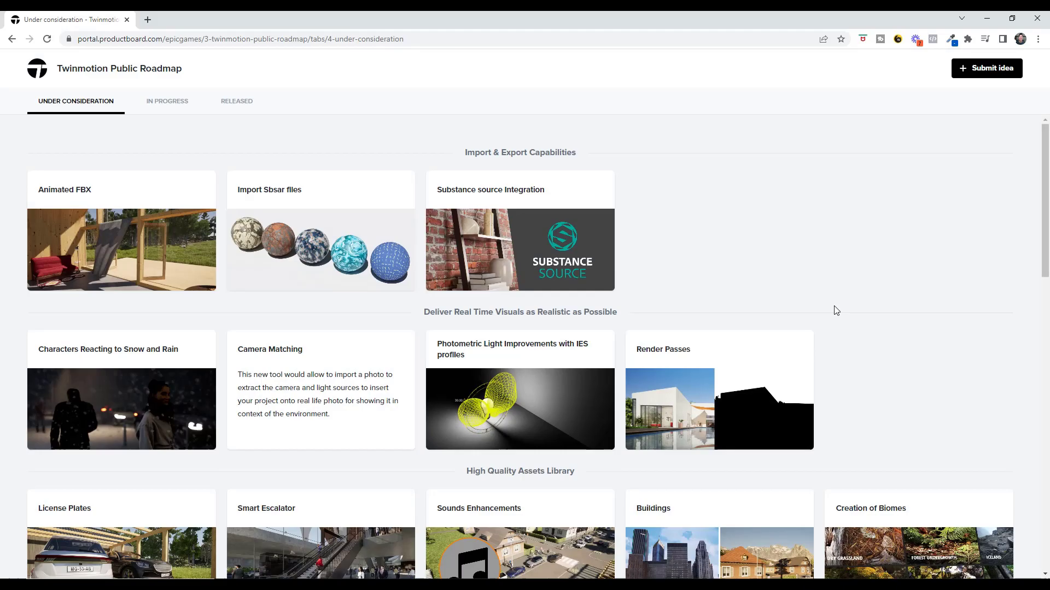